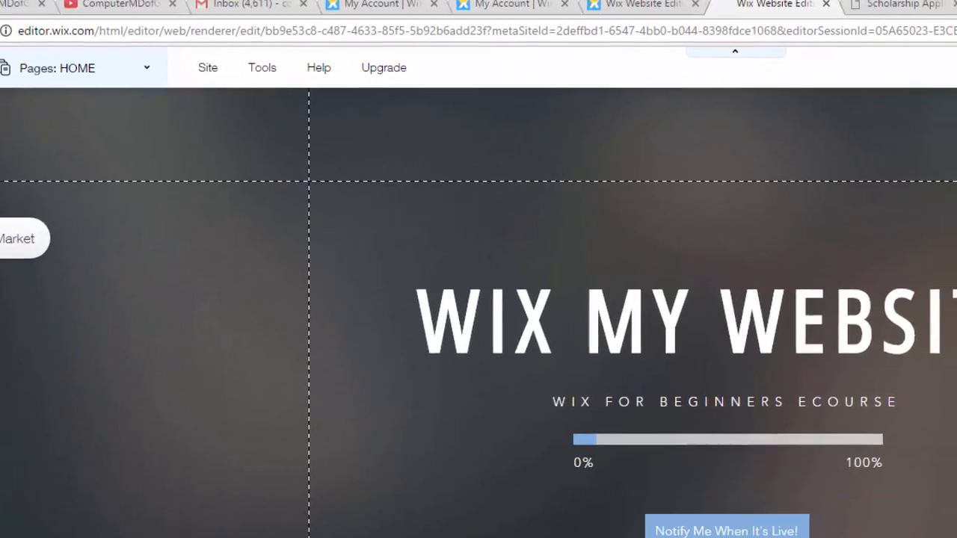
- Add the Wix Language Menu app above the WIX MY WEBSITE title and open its settings beside the page content
{"action": "left_click", "coordinate": [3, 238]}
{"action": "left_click", "coordinate": [715, 207]}
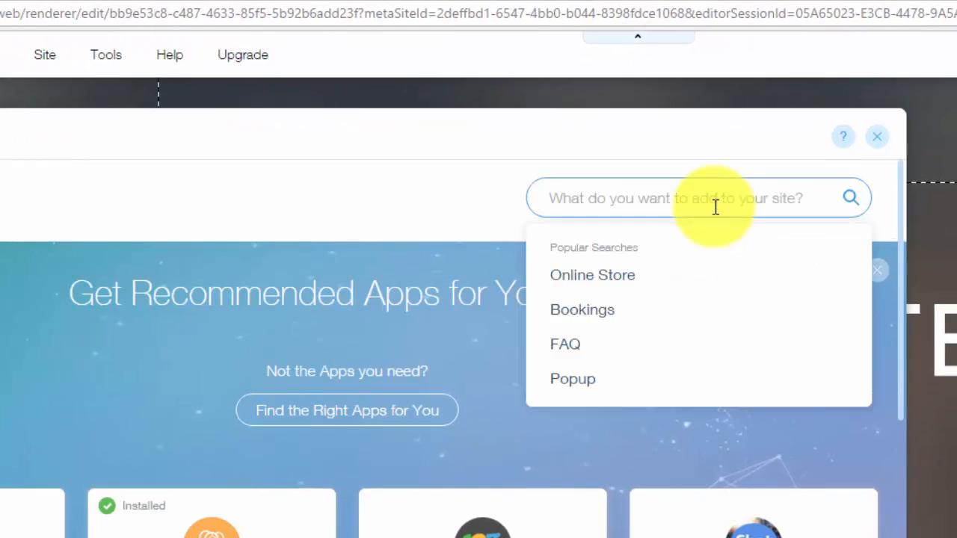
{"action": "type", "text": "wix lang"}
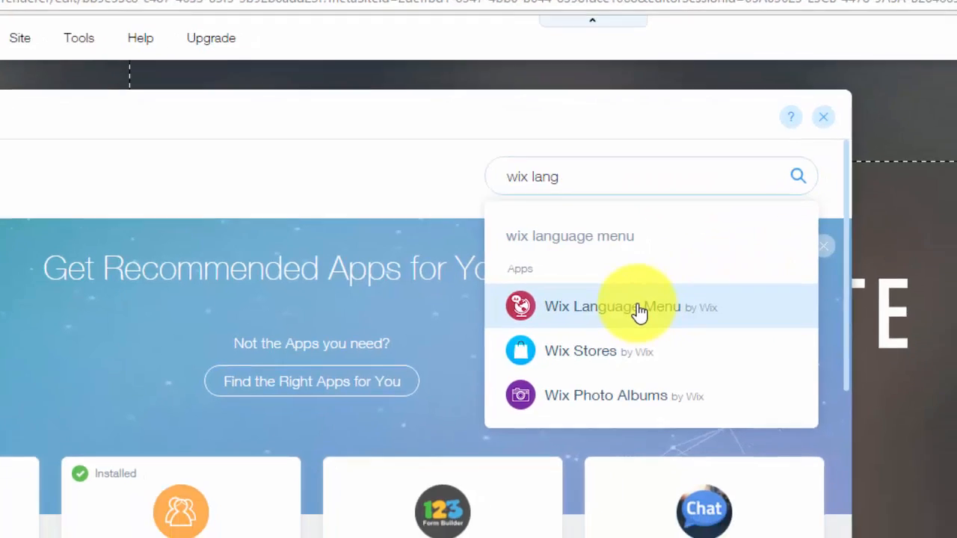
{"action": "left_click", "coordinate": [685, 338]}
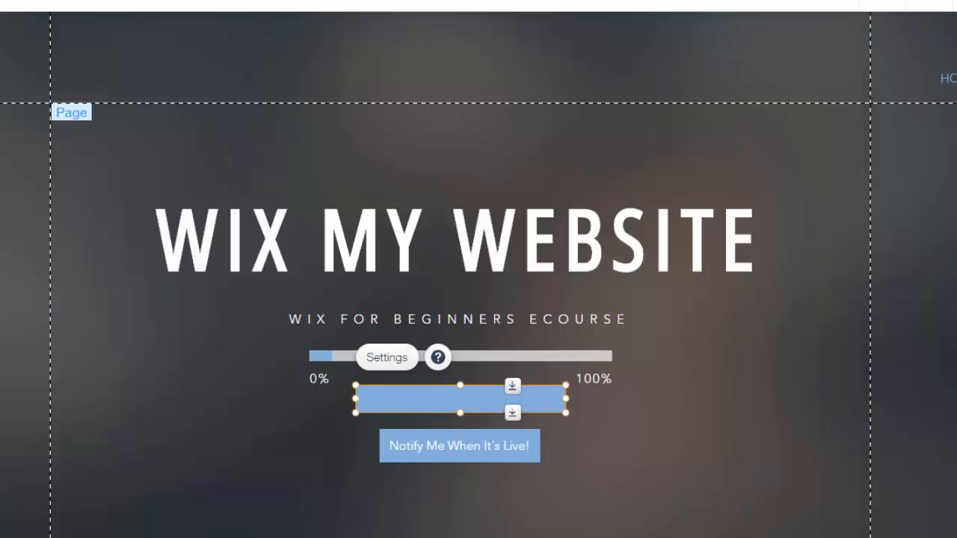
{"action": "left_click_drag", "start_coordinate": [443, 387], "coordinate": [423, 142]}
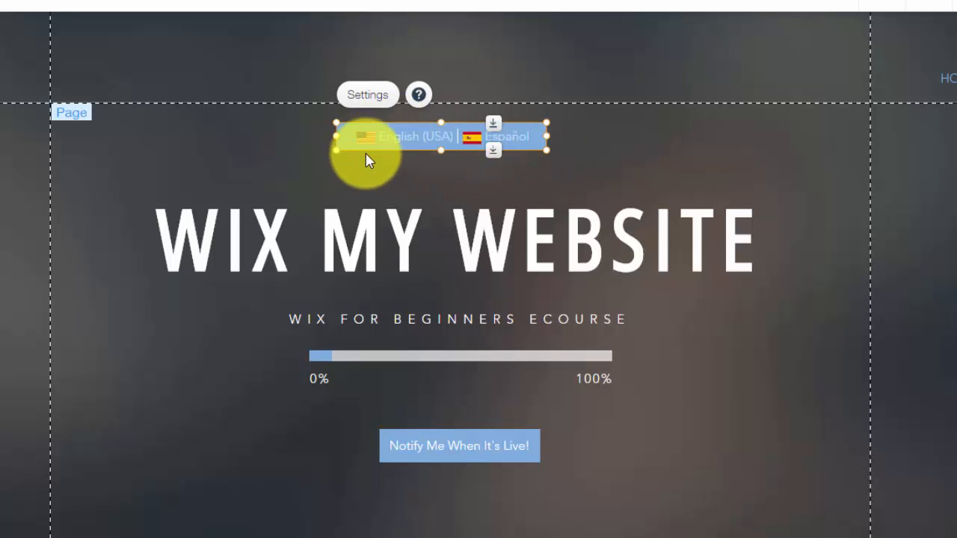
{"action": "double_click", "coordinate": [431, 144]}
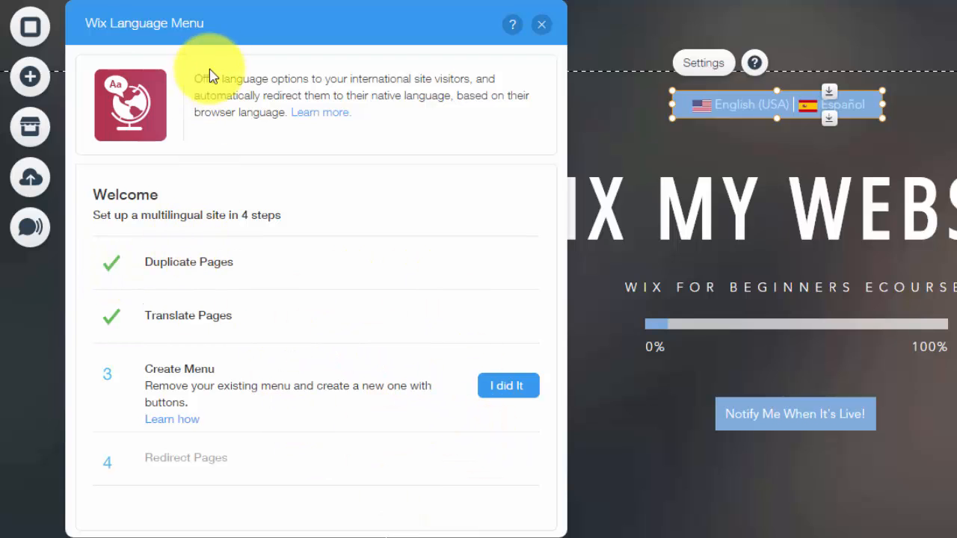
{"action": "left_click_drag", "start_coordinate": [279, 35], "coordinate": [950, 57]}
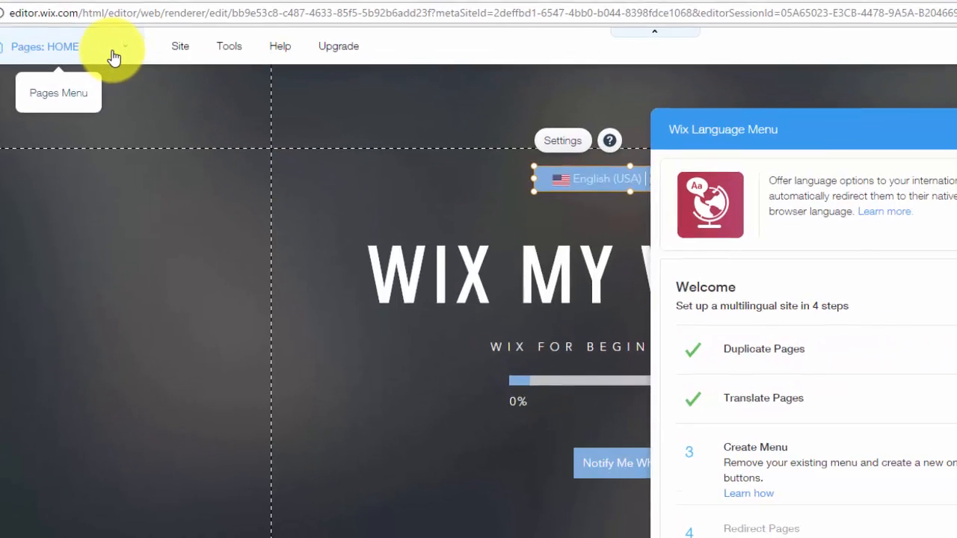
- Duplicate the HOME page from the site's page list
{"action": "left_click", "coordinate": [182, 88]}
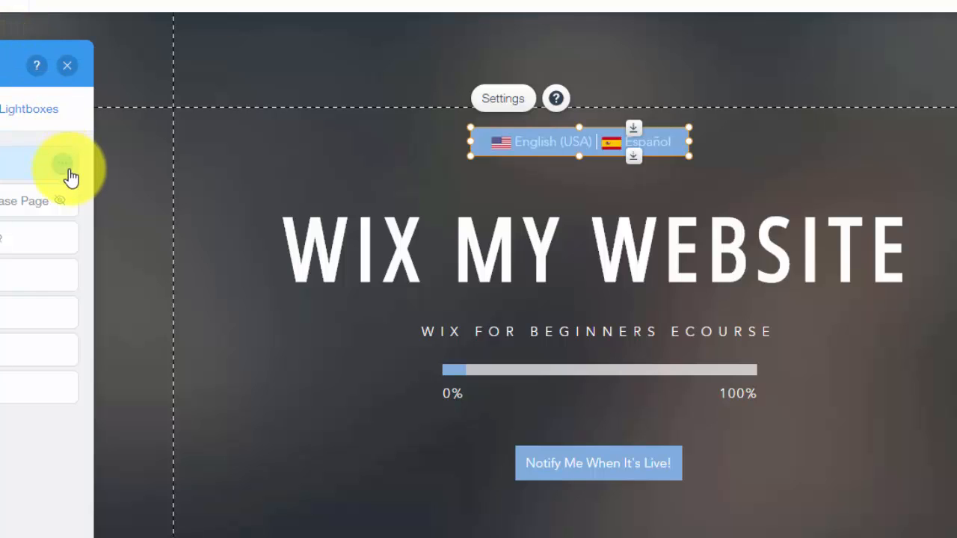
{"action": "left_click", "coordinate": [65, 169]}
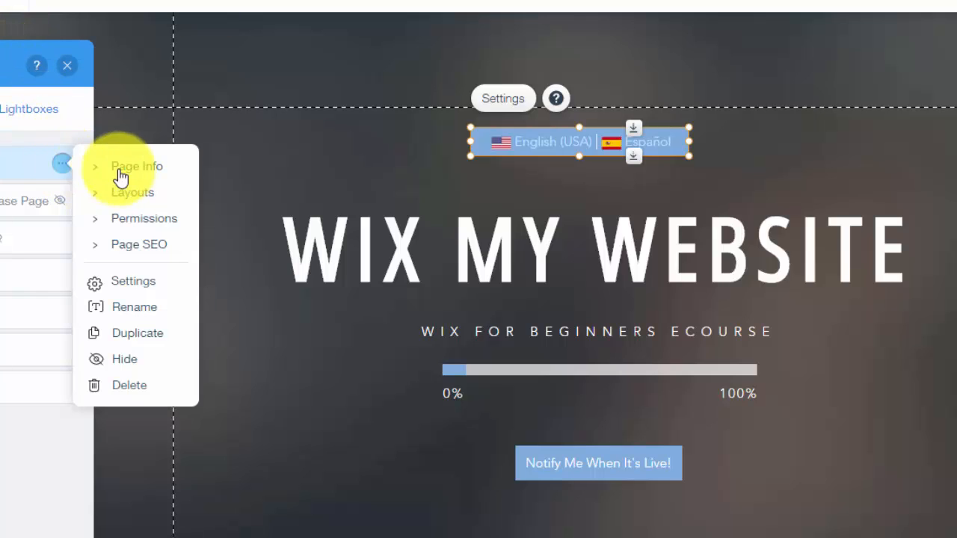
{"action": "left_click", "coordinate": [149, 344]}
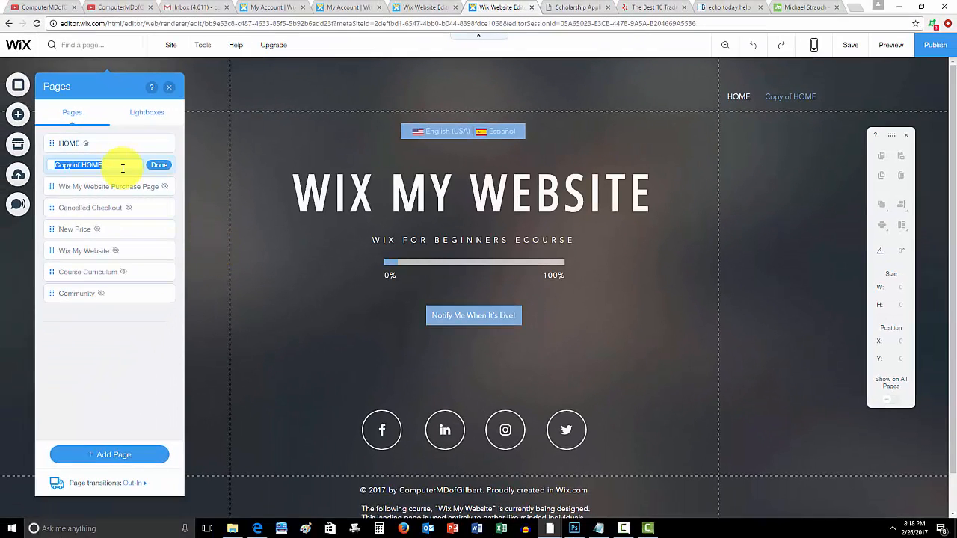
- Rename the duplicated home page as "Home - Spanish"
{"action": "key", "text": "BackSpace"}
{"action": "type", "text": "Home"}
{"action": "key", "text": "BackSpace"}
{"action": "type", "text": "e - Spansih"}
{"action": "key", "text": "BackSpace"}
{"action": "key", "text": "BackSpace"}
{"action": "key", "text": "BackSpace"}
{"action": "type", "text": "ish"}
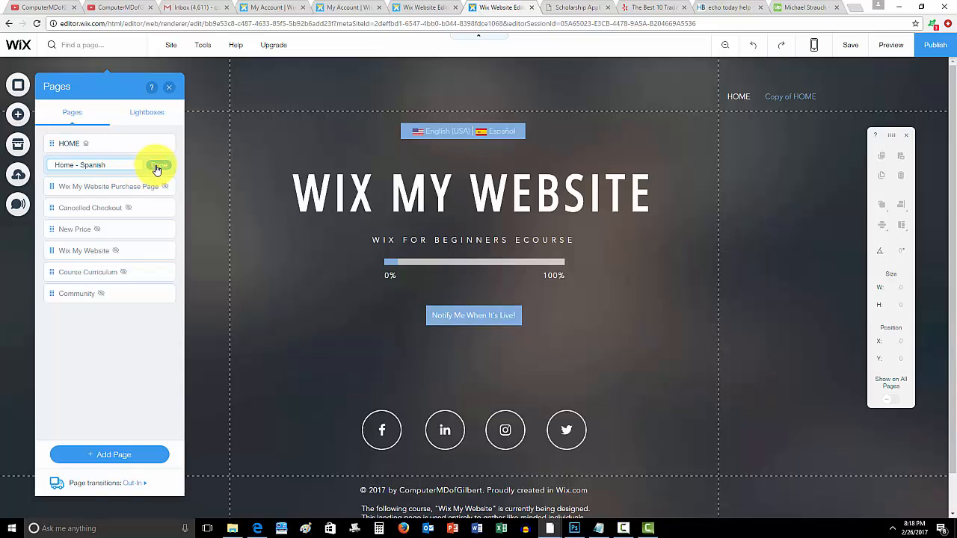
{"action": "left_click", "coordinate": [156, 168]}
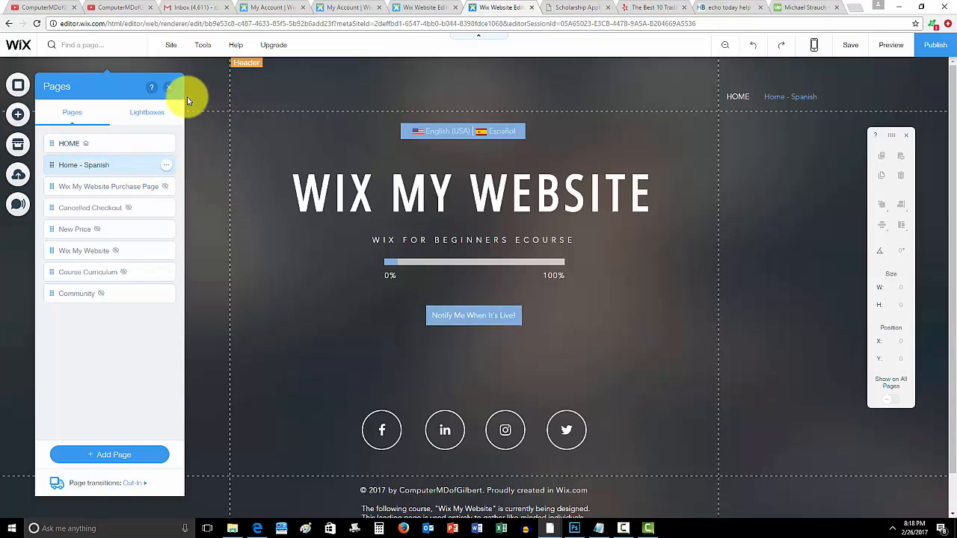
- Switch the editor back to the original HOME page and close the page list
{"action": "left_click", "coordinate": [168, 90]}
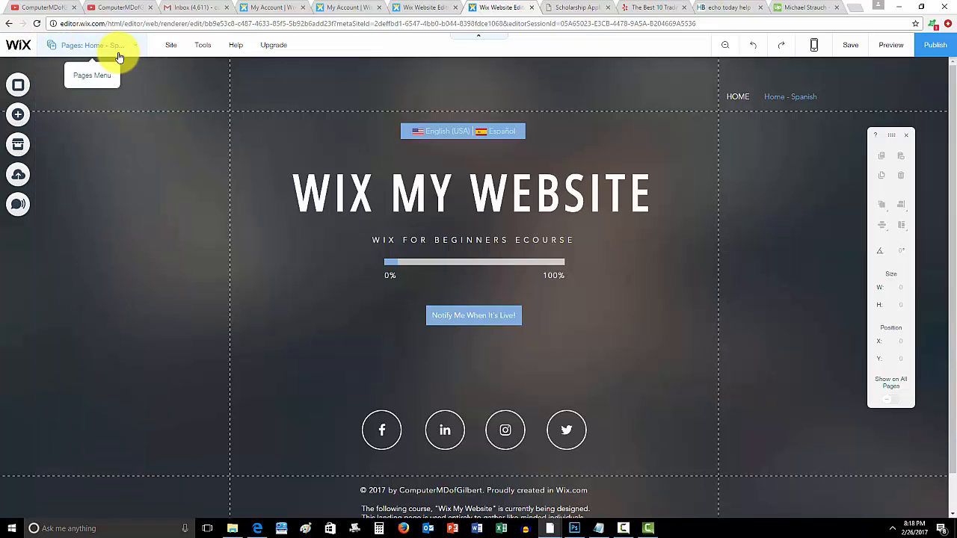
{"action": "left_click", "coordinate": [117, 54]}
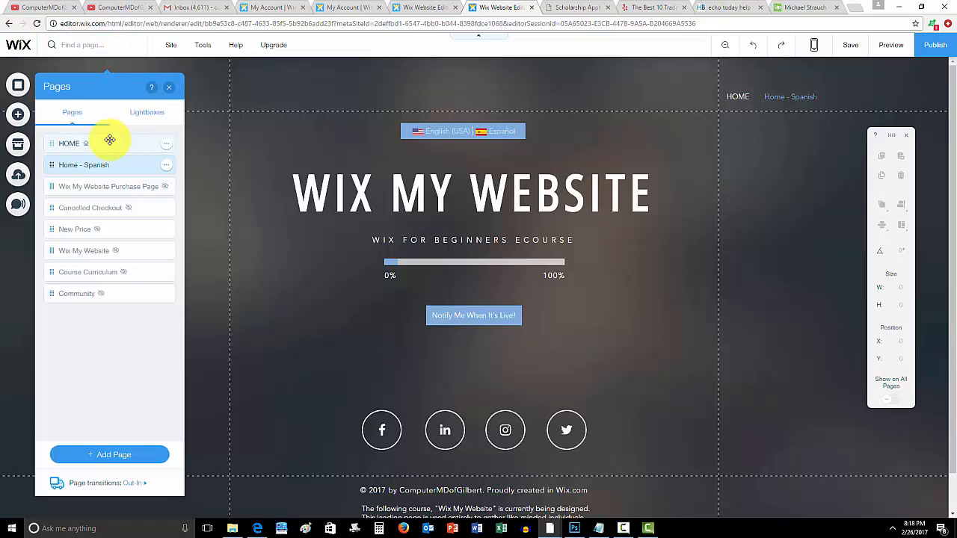
{"action": "left_click", "coordinate": [171, 86]}
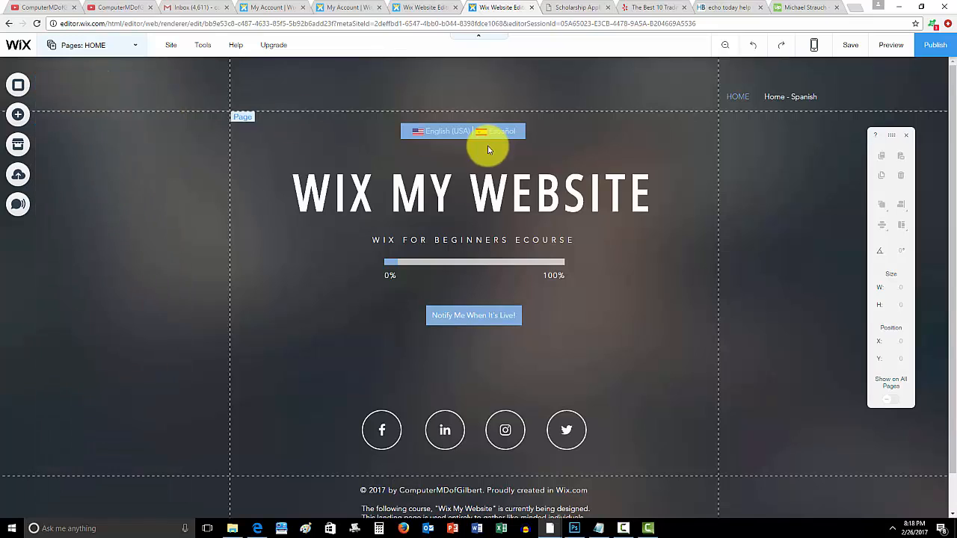
- Examine the setup steps in the language menu's settings and the options available for the header's horizontal menu
{"action": "left_click", "coordinate": [483, 126]}
{"action": "double_click", "coordinate": [482, 126]}
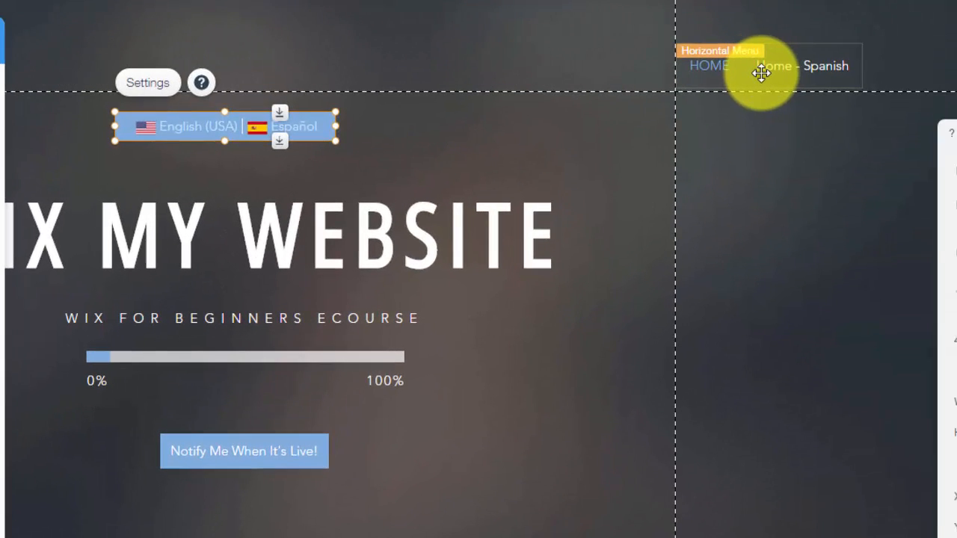
{"action": "right_click", "coordinate": [761, 72]}
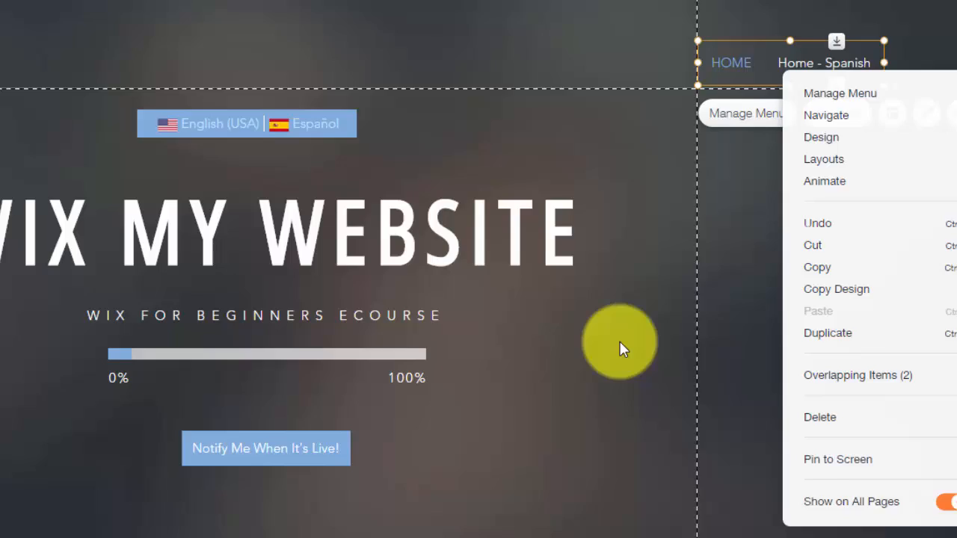
{"action": "left_click", "coordinate": [505, 328]}
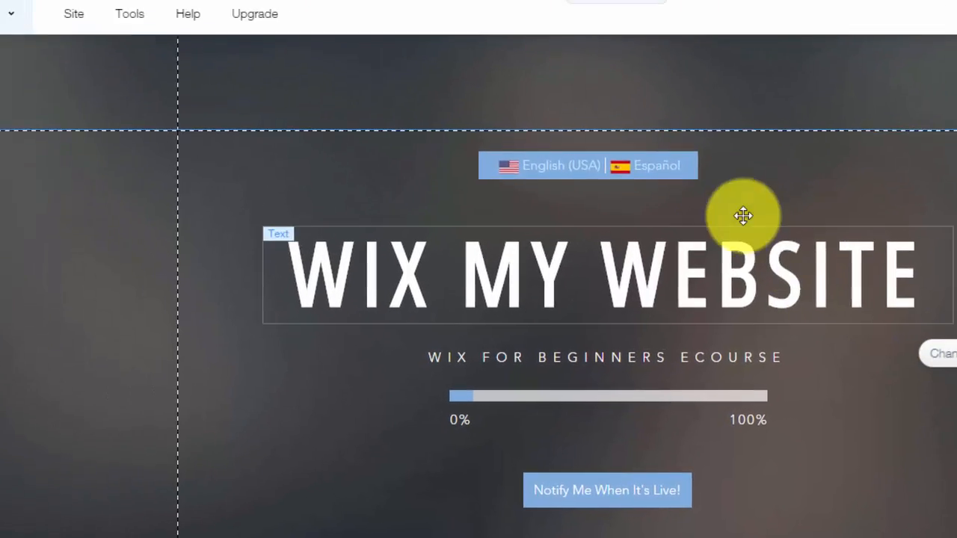
{"action": "left_click", "coordinate": [753, 192]}
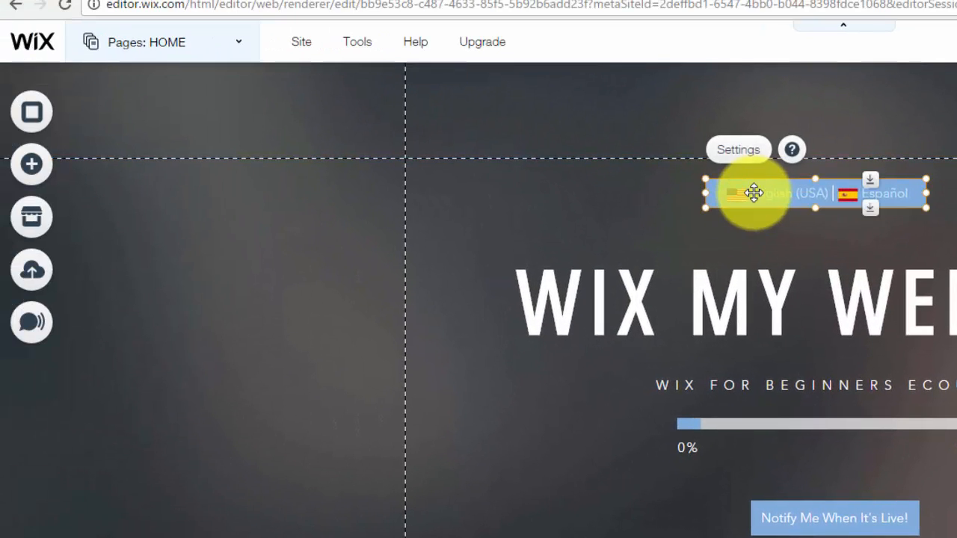
{"action": "double_click", "coordinate": [758, 196]}
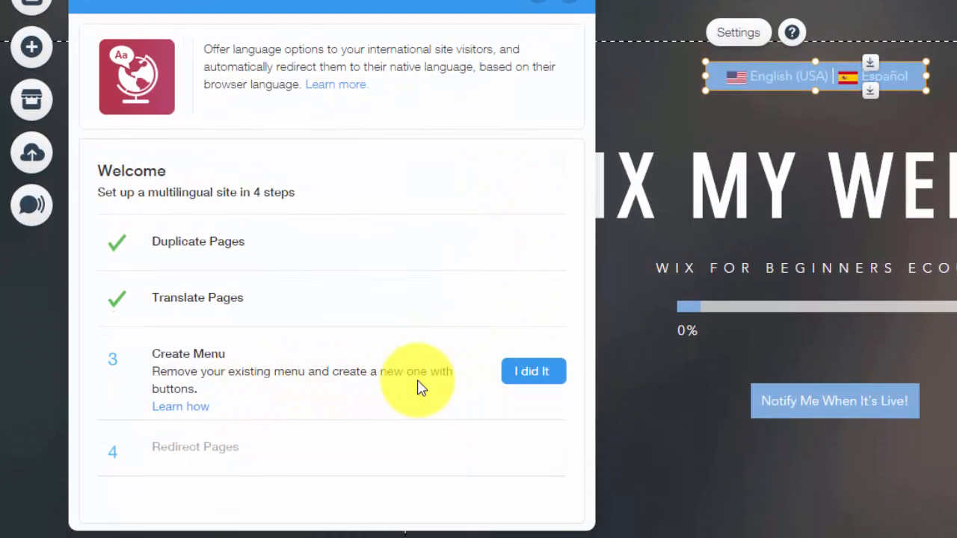
{"action": "left_click", "coordinate": [571, 12]}
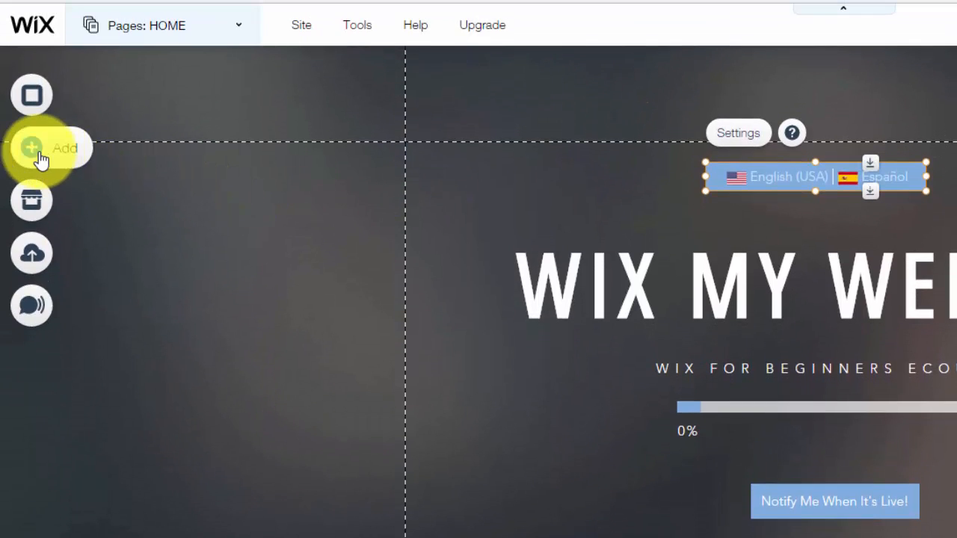
- Add the "Read More" text button and place it at the left end of the header
{"action": "left_click", "coordinate": [41, 159]}
{"action": "left_click", "coordinate": [105, 184]}
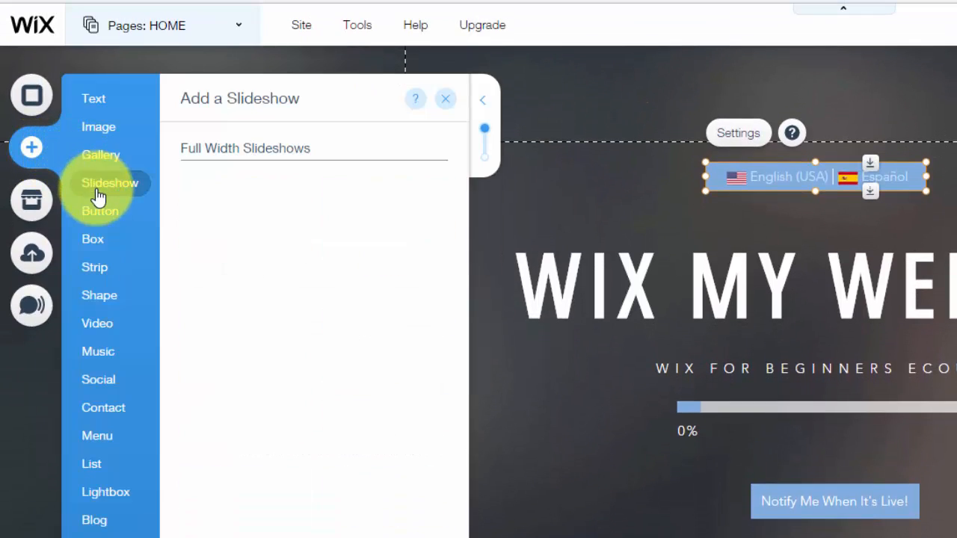
{"action": "left_click", "coordinate": [100, 213]}
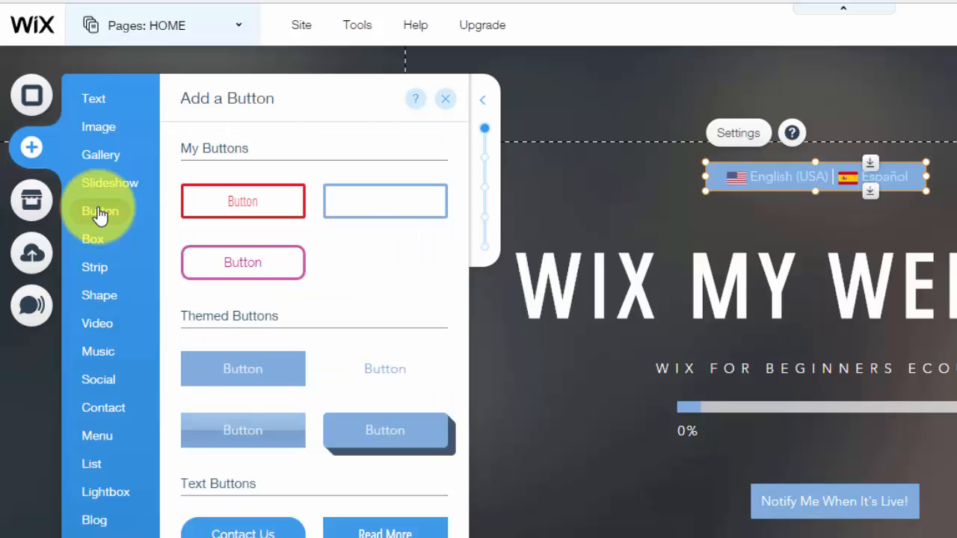
{"action": "scroll", "coordinate": [314, 241], "scroll_direction": "down", "scroll_amount": 3}
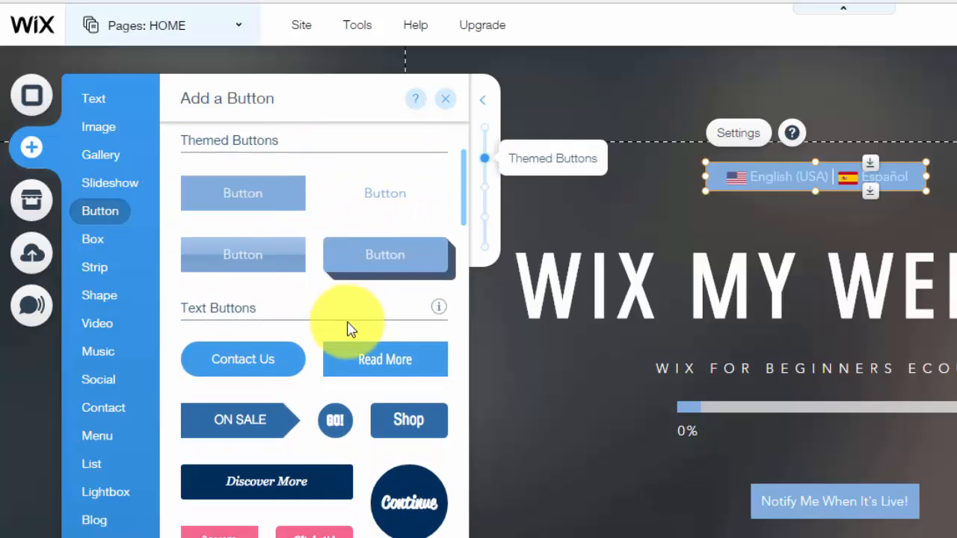
{"action": "left_click", "coordinate": [393, 375]}
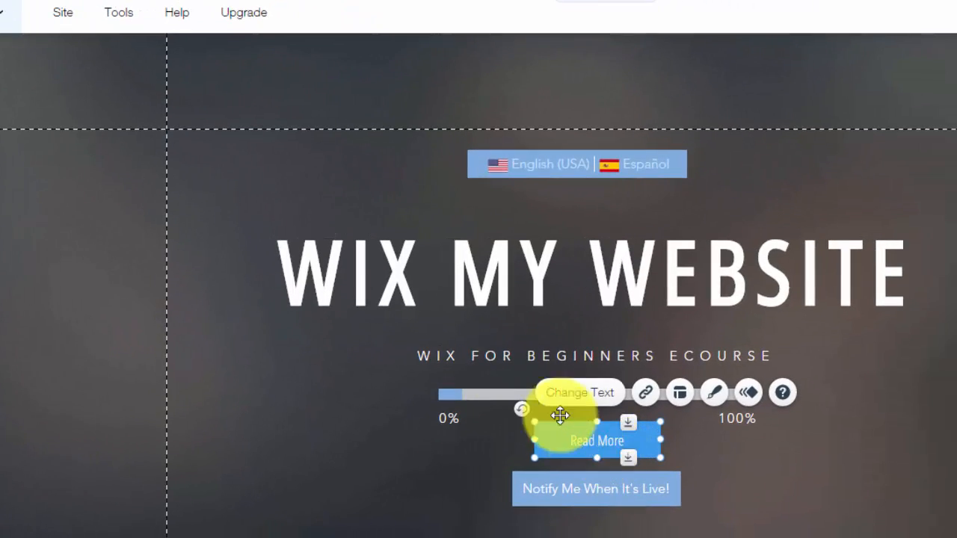
{"action": "left_click_drag", "start_coordinate": [560, 416], "coordinate": [255, 93]}
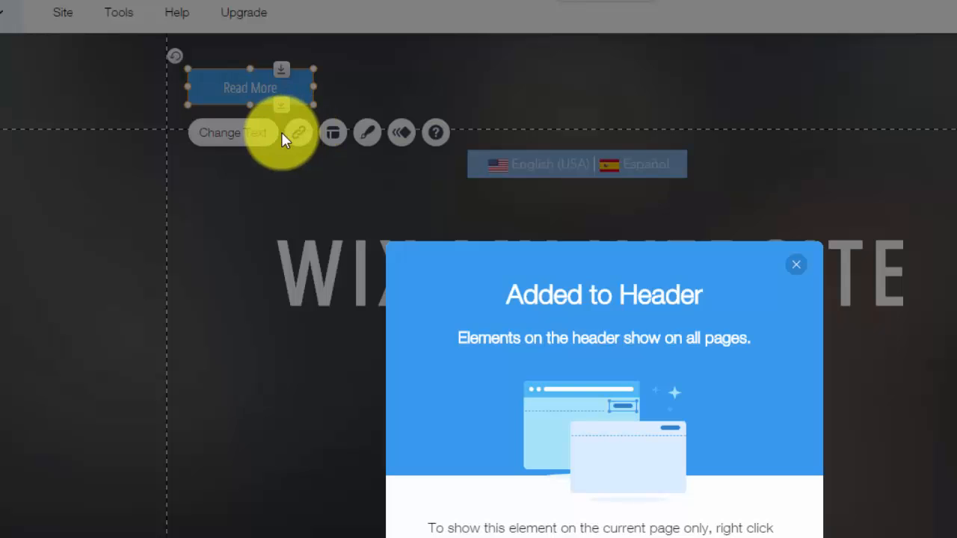
{"action": "left_click", "coordinate": [604, 537]}
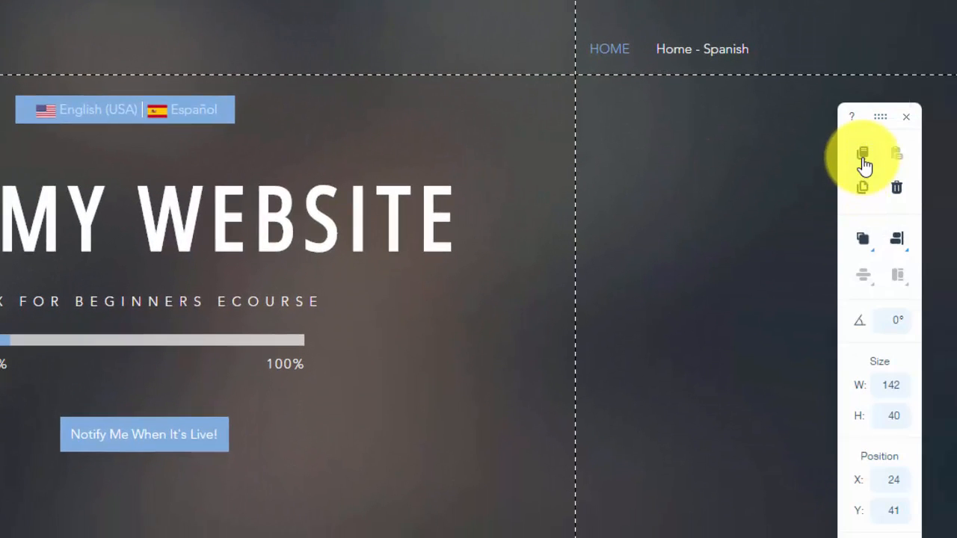
- Copy the header's Read More button twice and line up the three buttons in a row
{"action": "left_click", "coordinate": [863, 157]}
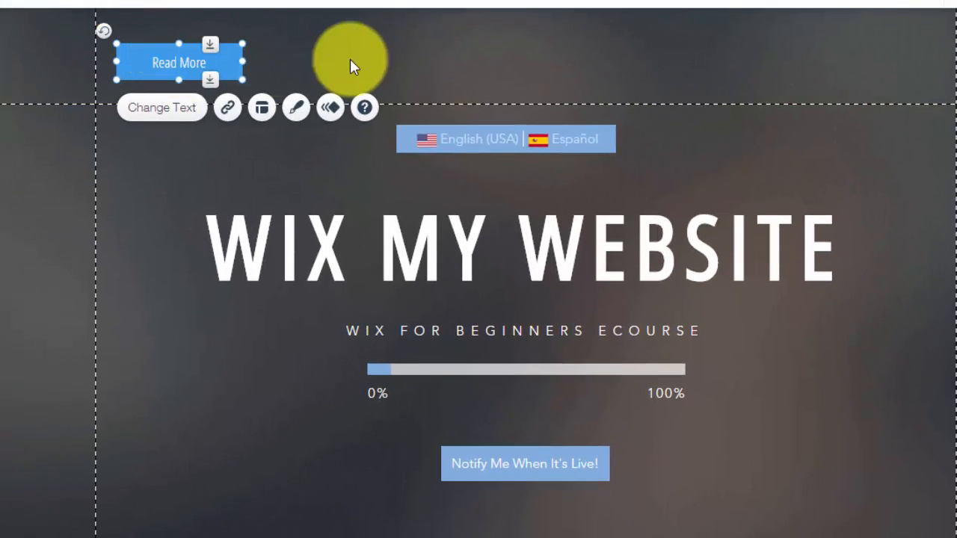
{"action": "key", "text": "ctrl+v"}
{"action": "left_click_drag", "start_coordinate": [350, 59], "coordinate": [335, 60]}
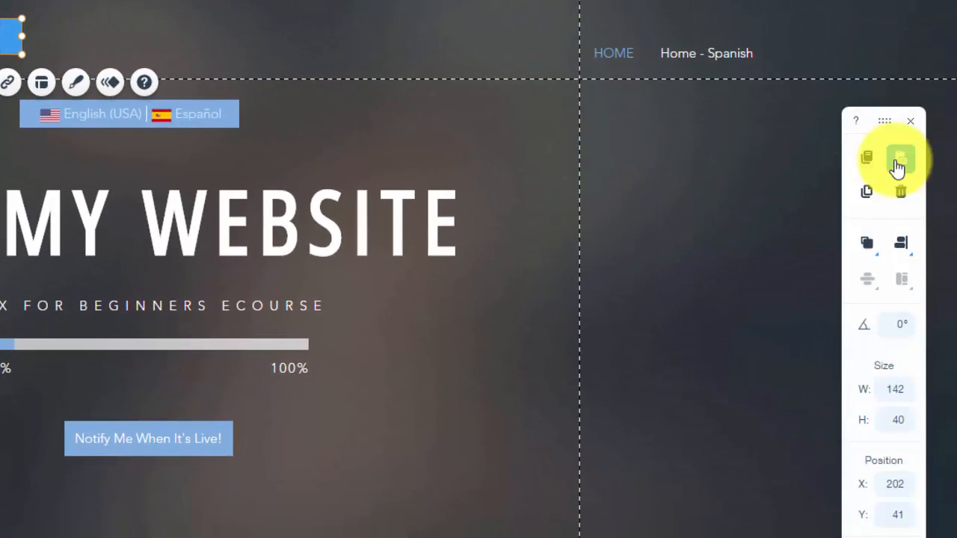
{"action": "left_click", "coordinate": [895, 163]}
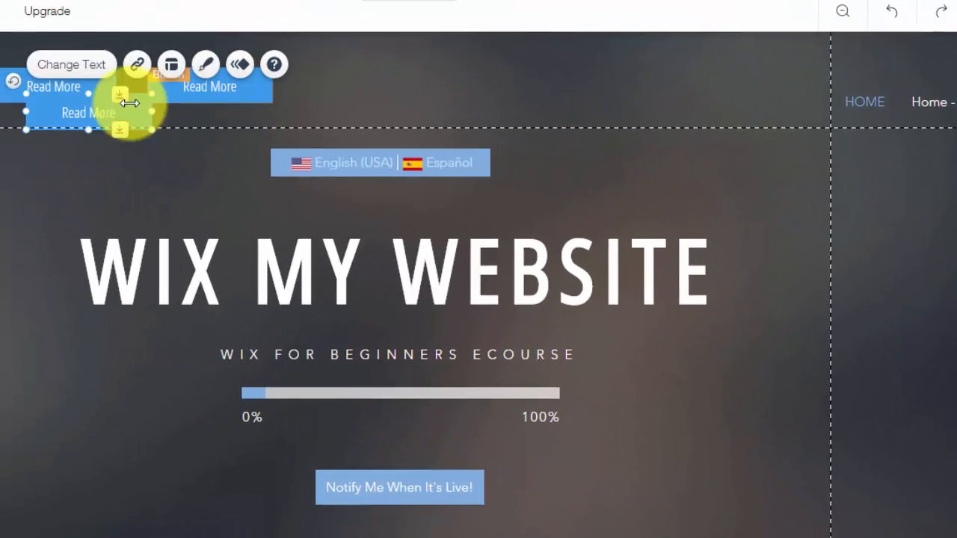
{"action": "left_click_drag", "start_coordinate": [156, 117], "coordinate": [417, 95]}
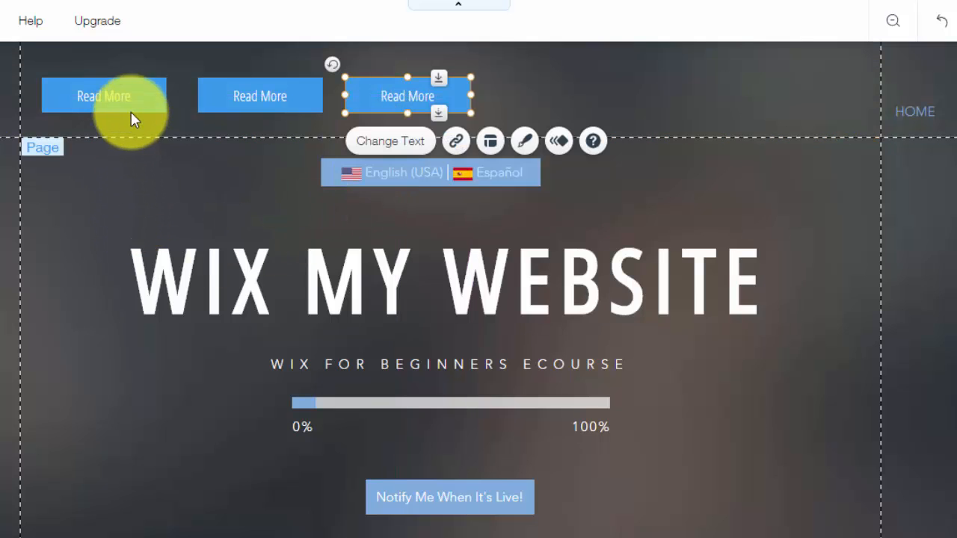
- Change the leftmost header button's text to "Home"
{"action": "left_click", "coordinate": [131, 98]}
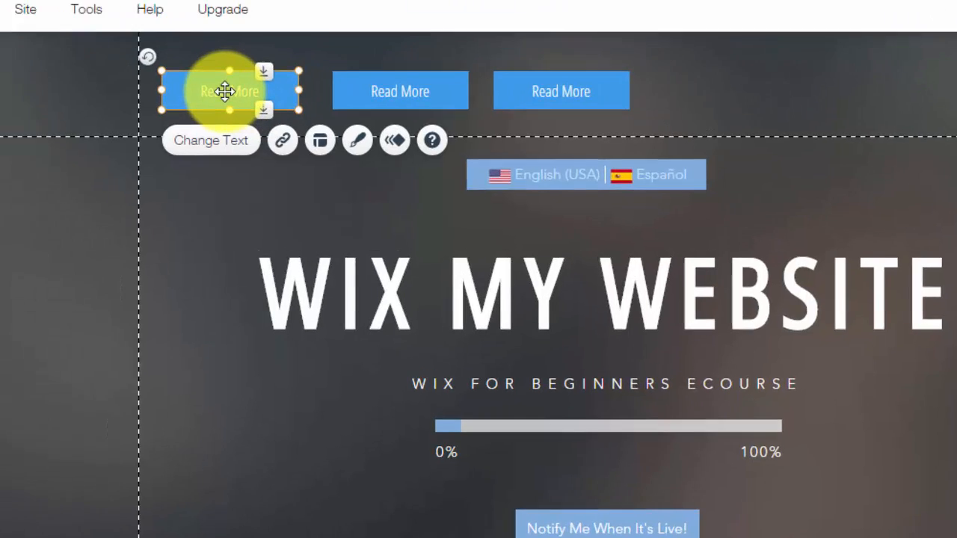
{"action": "double_click", "coordinate": [99, 95]}
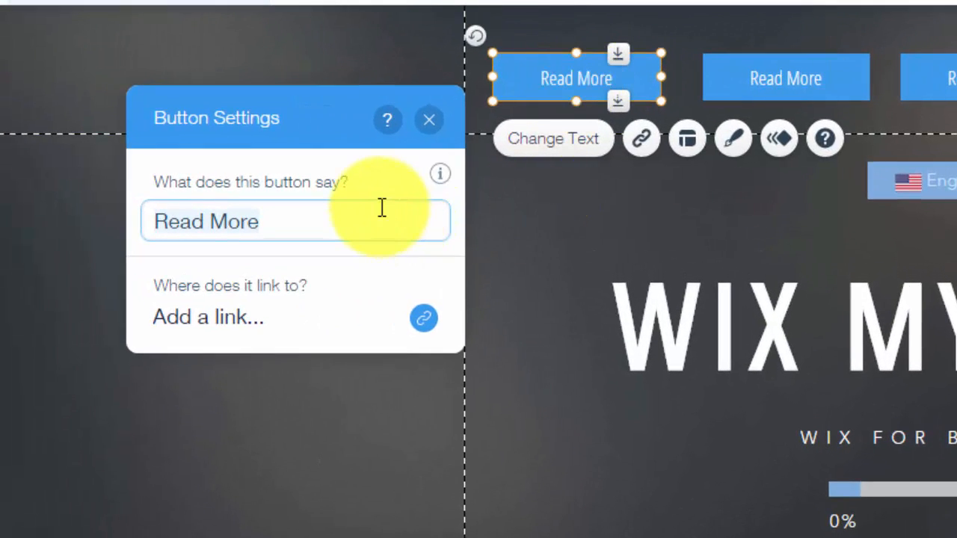
{"action": "key", "text": "ctrl+a"}
{"action": "key", "text": "BackSpace"}
{"action": "type", "text": "Home"}
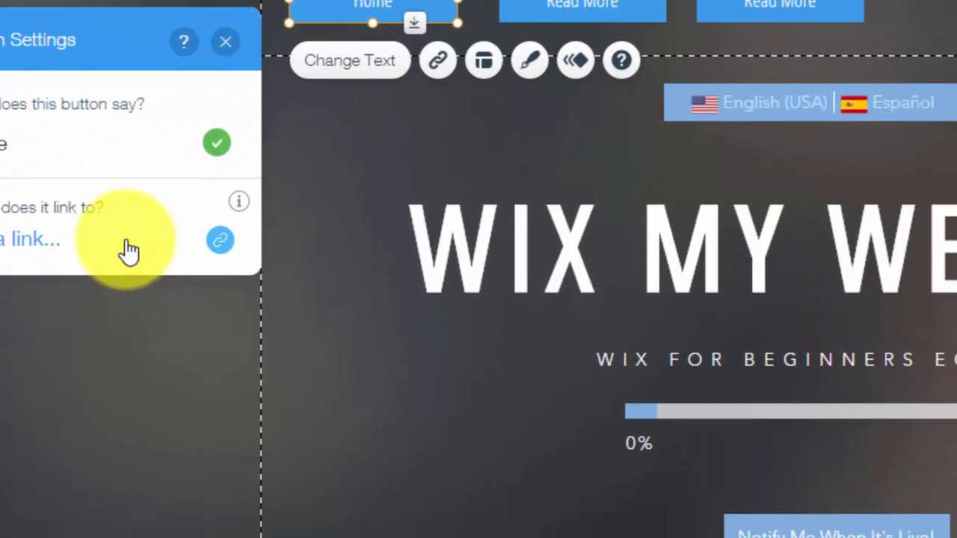
- Link the header's Home button to the HOME page and close its settings
{"action": "left_click", "coordinate": [129, 251]}
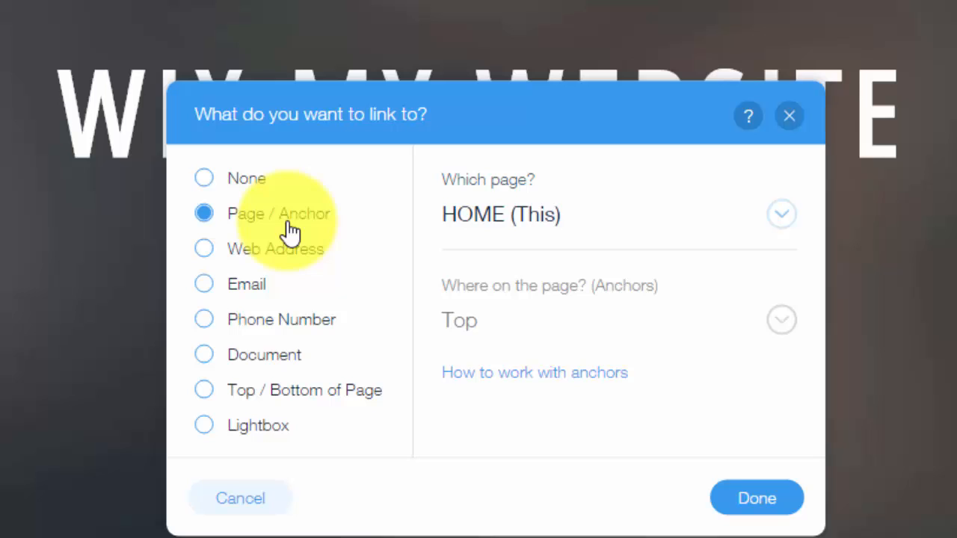
{"action": "left_click", "coordinate": [781, 216]}
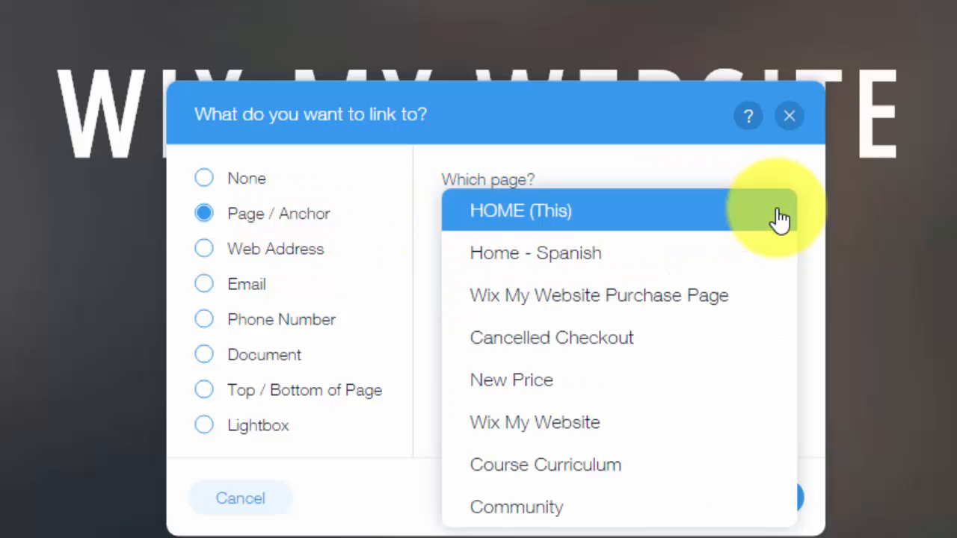
{"action": "left_click", "coordinate": [780, 217]}
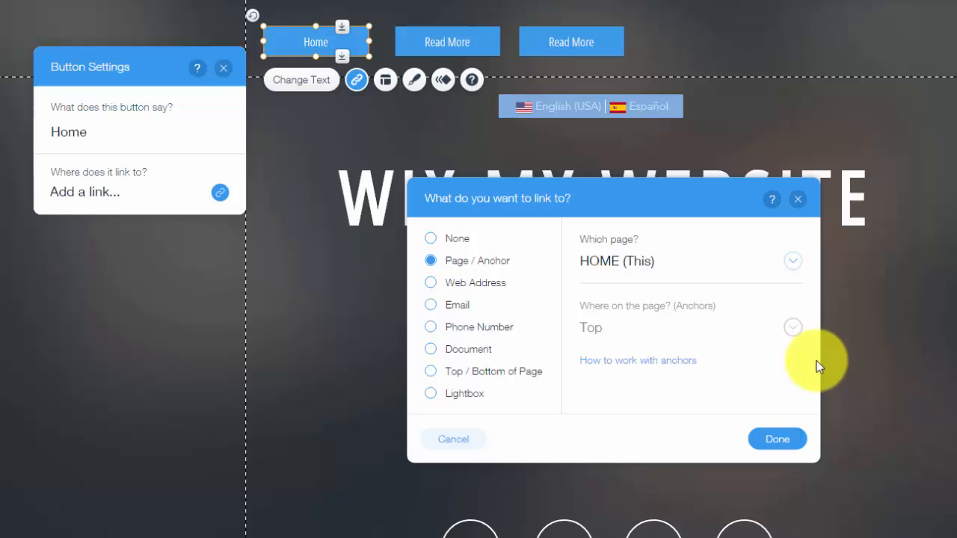
{"action": "left_click", "coordinate": [778, 441]}
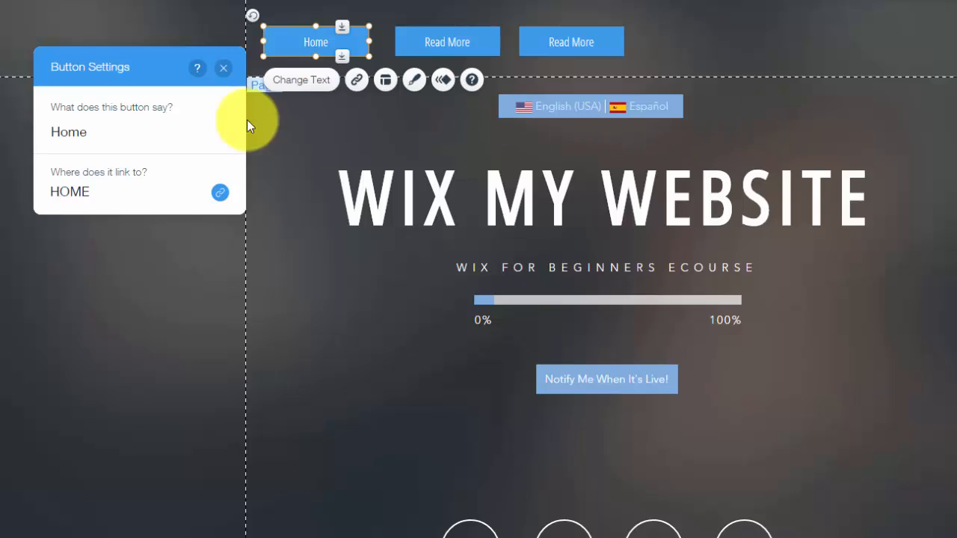
{"action": "left_click", "coordinate": [225, 70]}
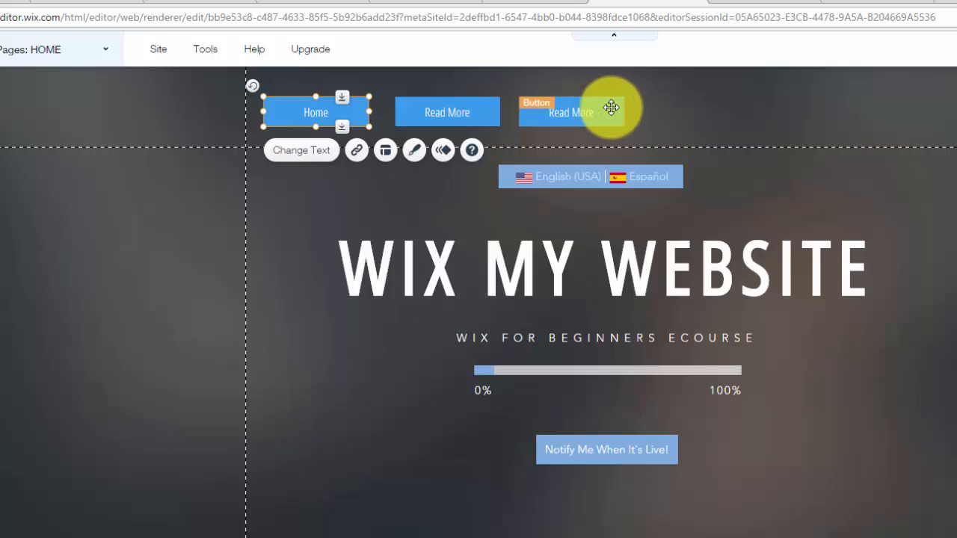
- Turn off Show on All Pages for the header's Home button
{"action": "right_click", "coordinate": [326, 112]}
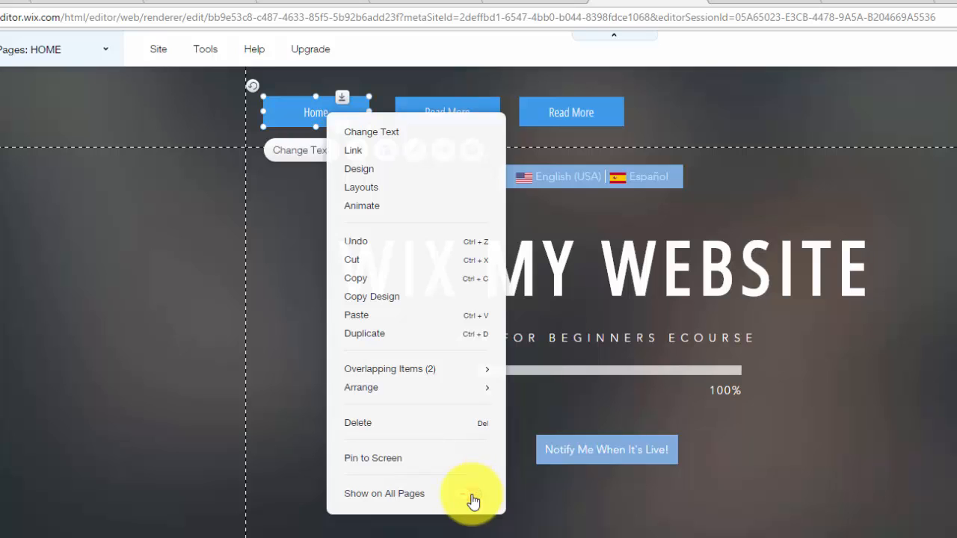
{"action": "left_click", "coordinate": [518, 520]}
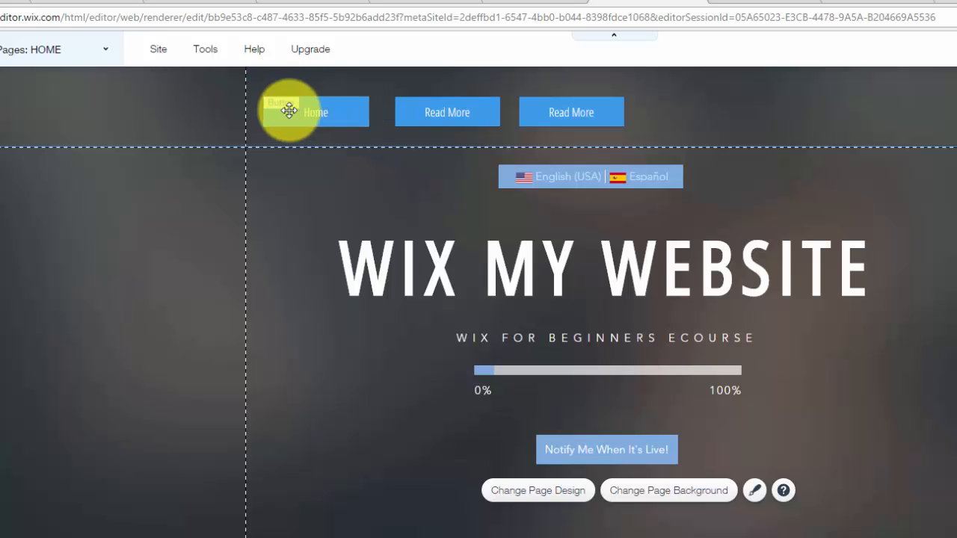
{"action": "left_click", "coordinate": [325, 112]}
{"action": "left_click", "coordinate": [447, 111]}
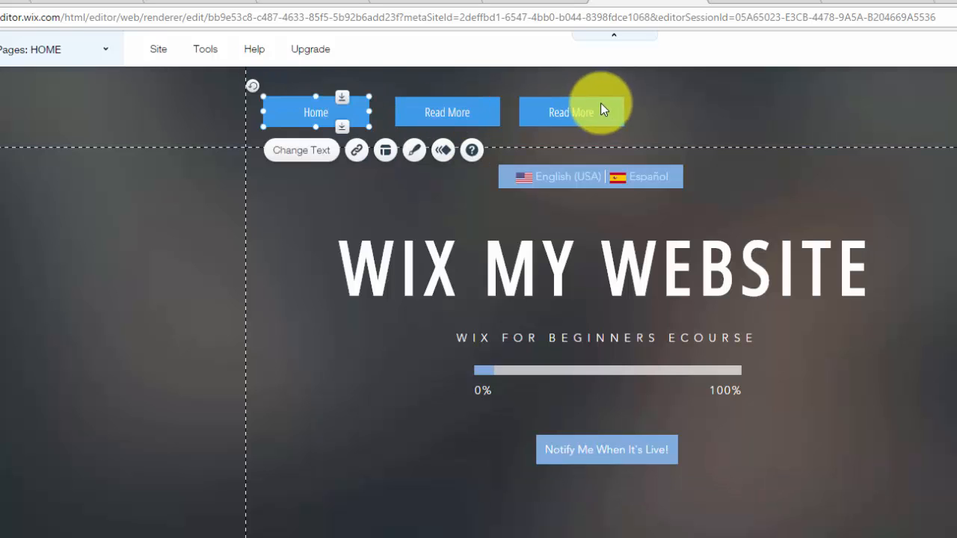
{"action": "left_click", "coordinate": [602, 105]}
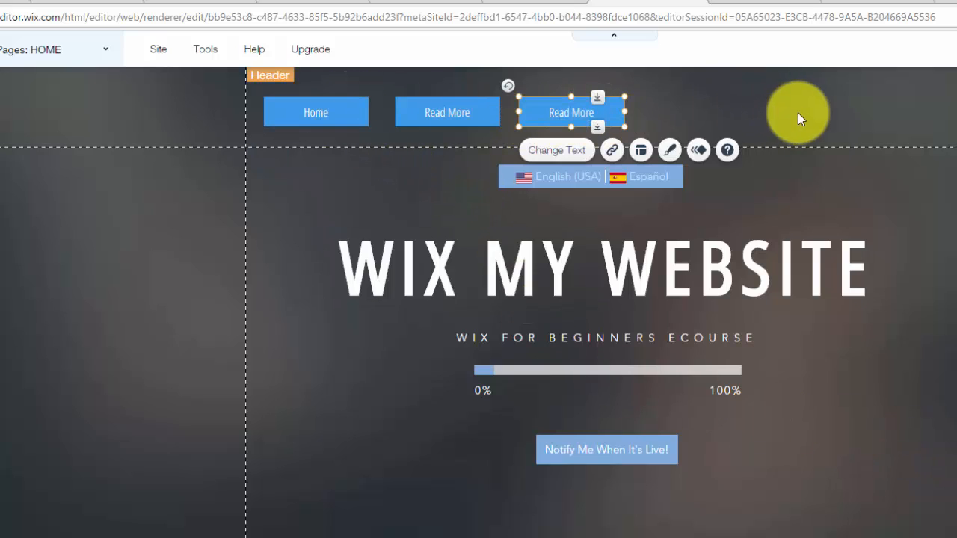
{"action": "left_click", "coordinate": [307, 109]}
{"action": "left_click", "coordinate": [466, 120]}
{"action": "left_click", "coordinate": [596, 108]}
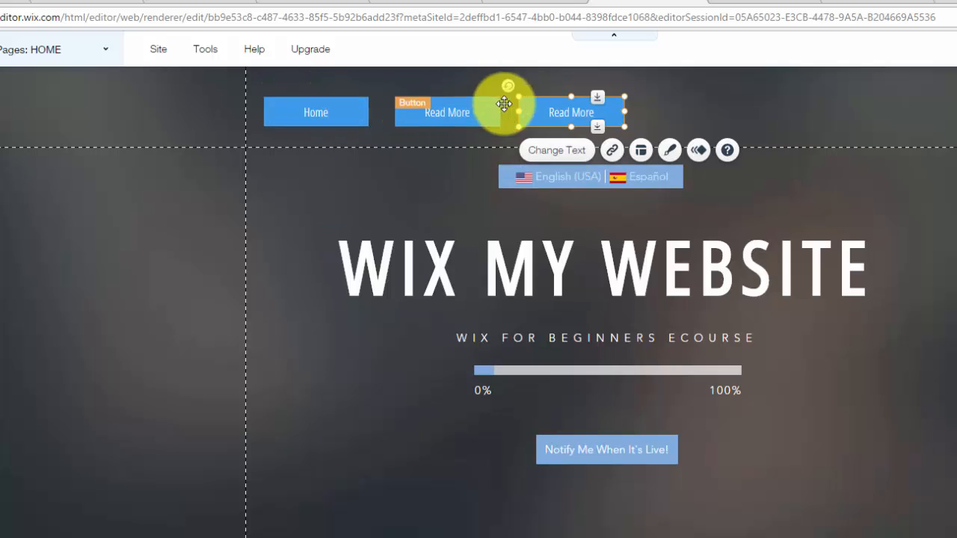
{"action": "left_click", "coordinate": [339, 106]}
- Open the Home - Spanish page for editing and close the page list
{"action": "left_click", "coordinate": [46, 51]}
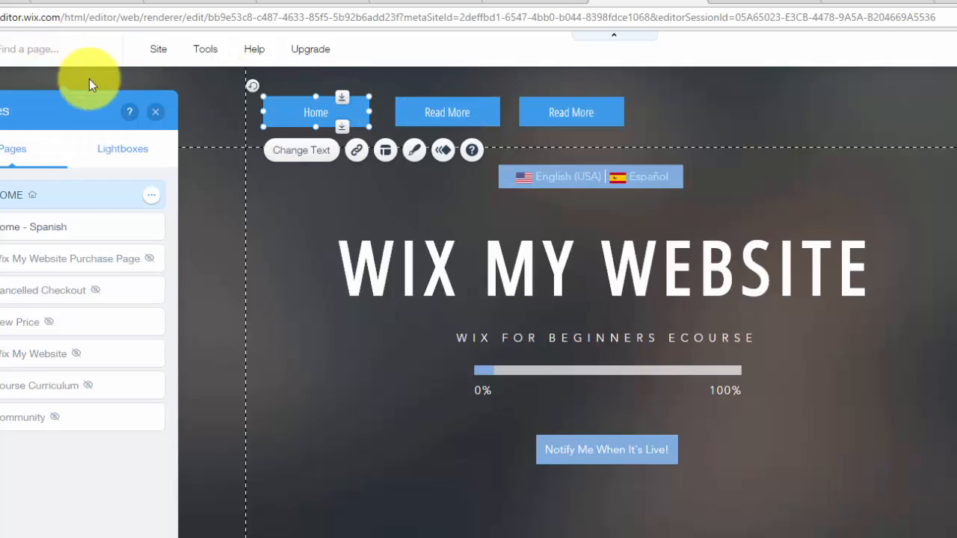
{"action": "left_click", "coordinate": [94, 225]}
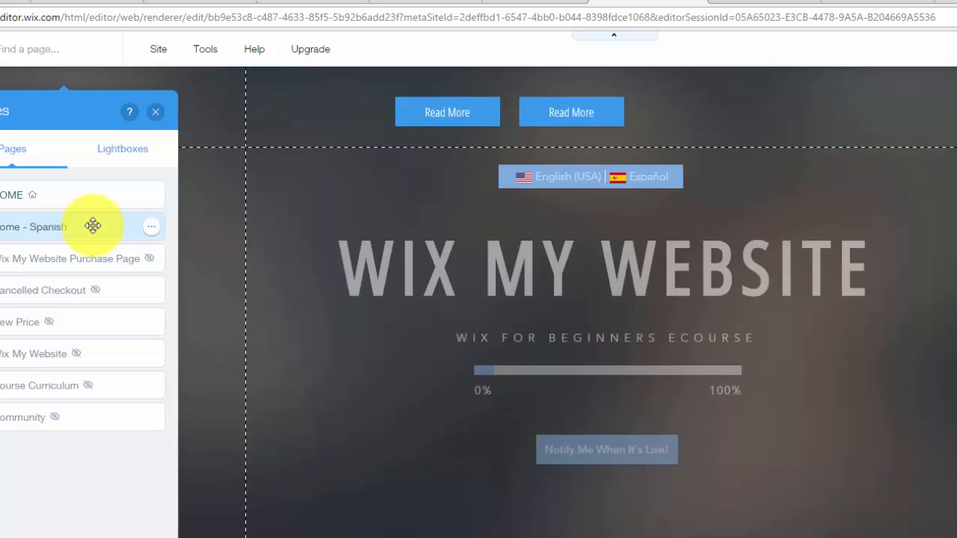
{"action": "left_click", "coordinate": [156, 111]}
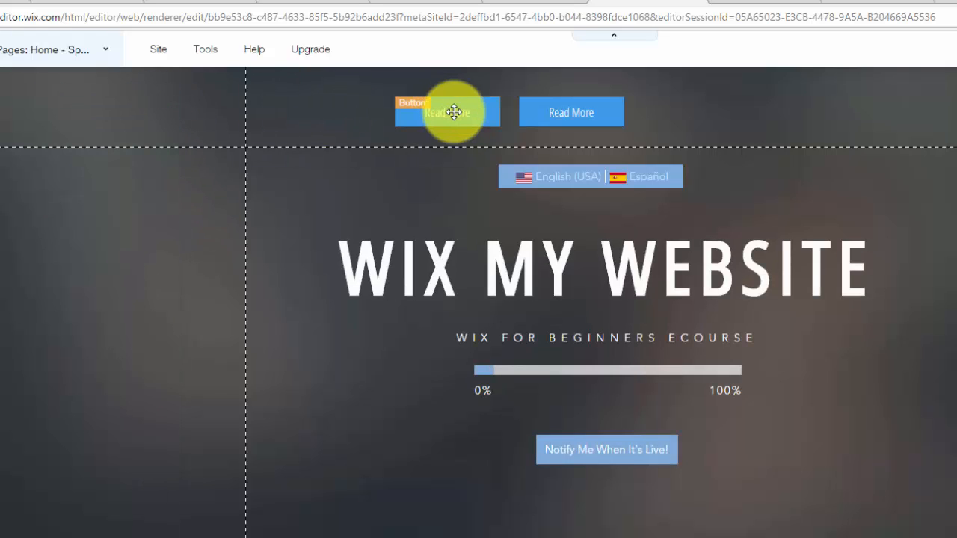
- Delete the two Read More buttons from the header on the Home - Spanish page
{"action": "right_click", "coordinate": [454, 111]}
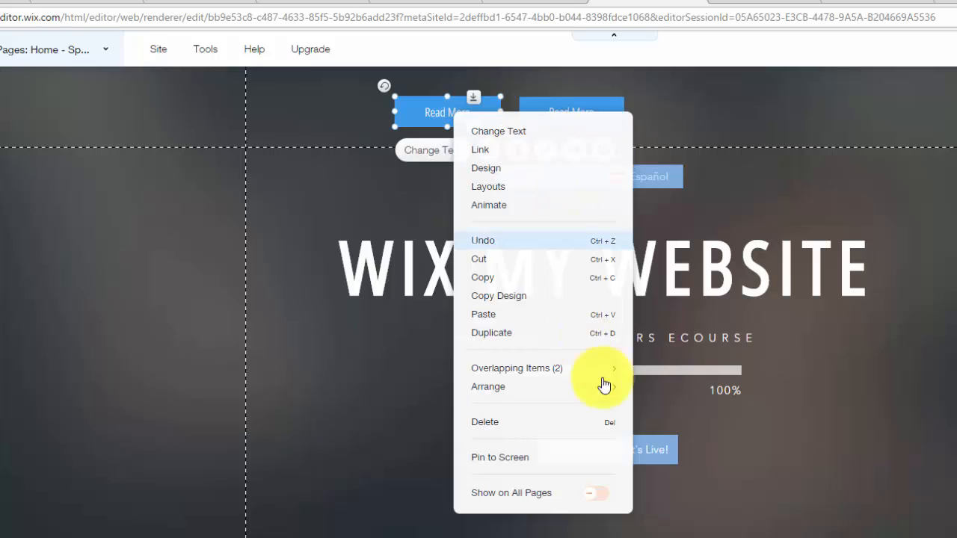
{"action": "left_click", "coordinate": [576, 96]}
{"action": "left_click", "coordinate": [571, 108]}
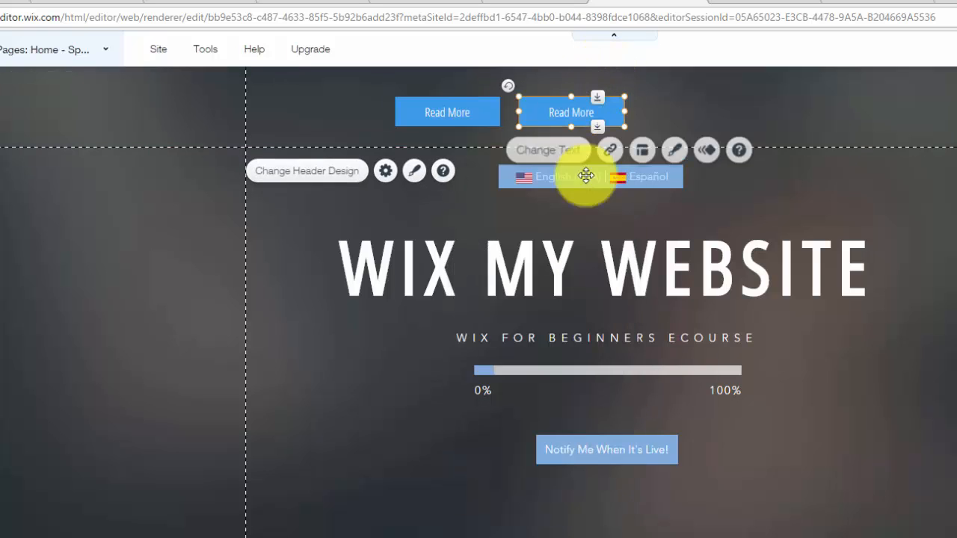
{"action": "right_click", "coordinate": [564, 112]}
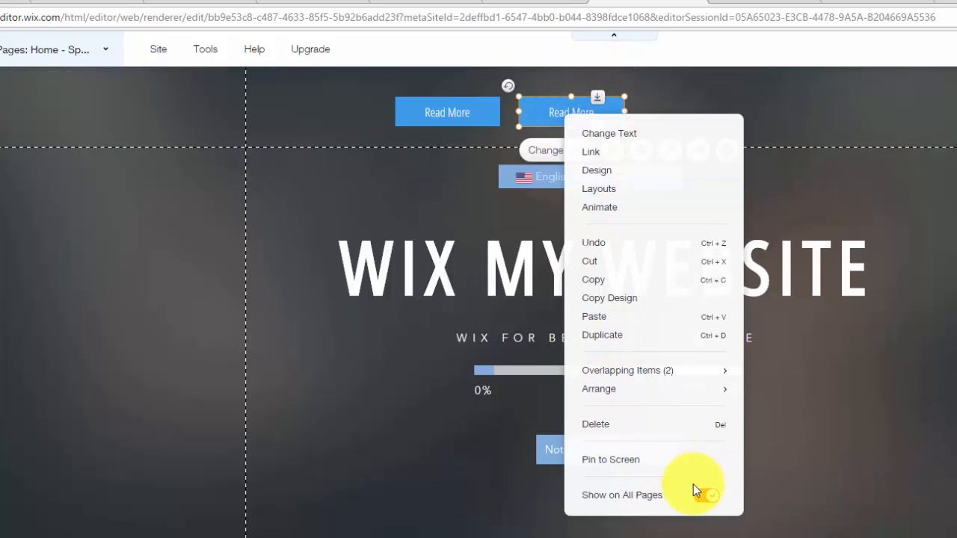
{"action": "left_click", "coordinate": [465, 111]}
{"action": "left_click_drag", "start_coordinate": [465, 110], "coordinate": [571, 114]}
{"action": "key", "text": "Delete"}
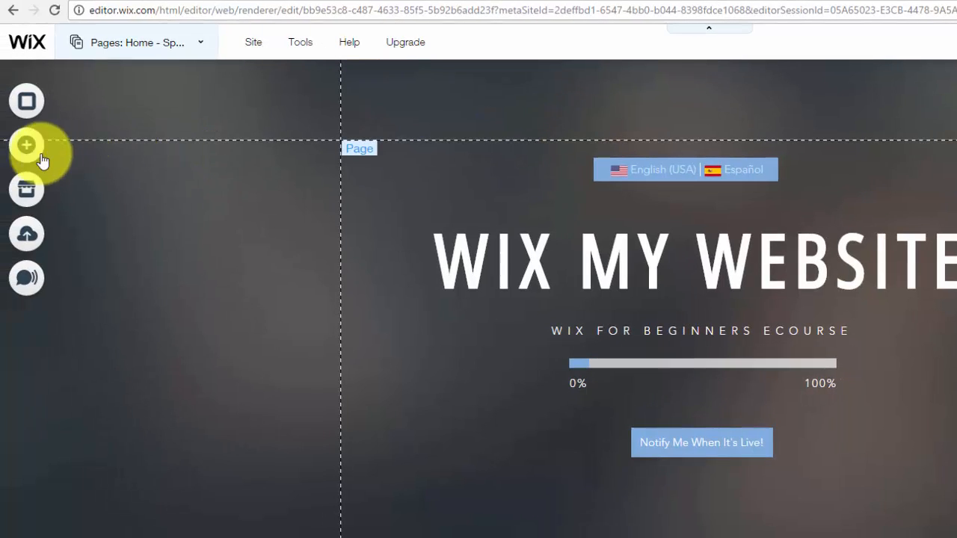
- Add the blue "Read More" text button to the Home - Spanish page and place it at the left end of the header
{"action": "left_click", "coordinate": [37, 153]}
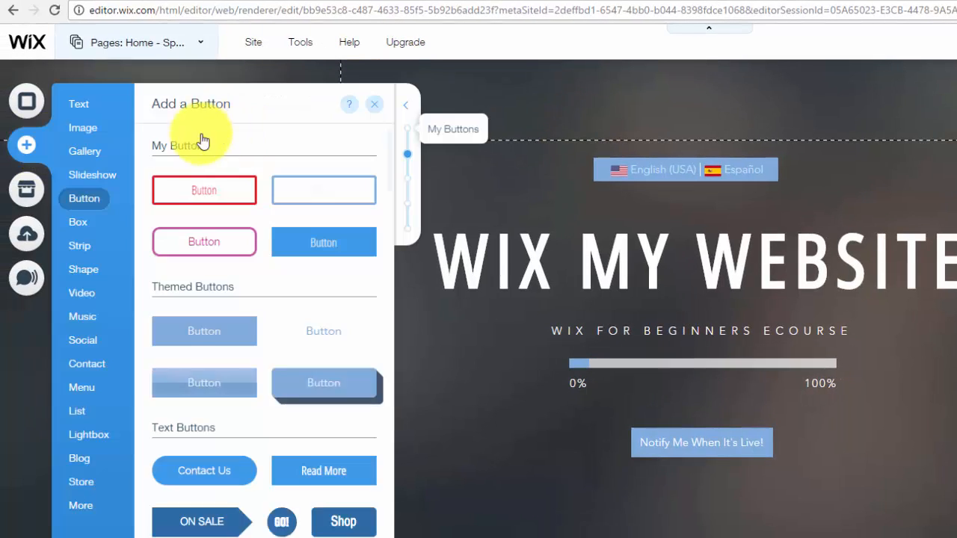
{"action": "scroll", "coordinate": [207, 142], "scroll_direction": "down", "scroll_amount": 2}
{"action": "left_click", "coordinate": [318, 329]}
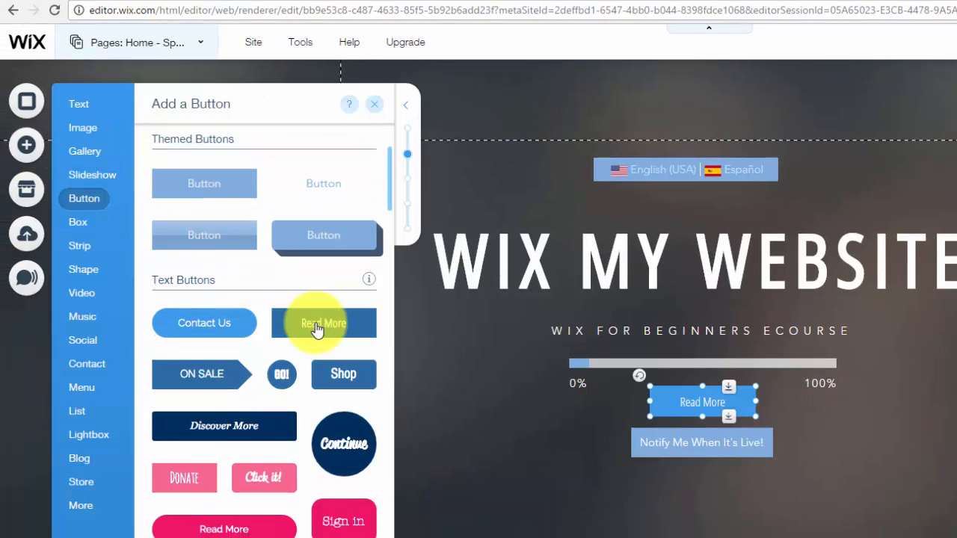
{"action": "left_click", "coordinate": [376, 105]}
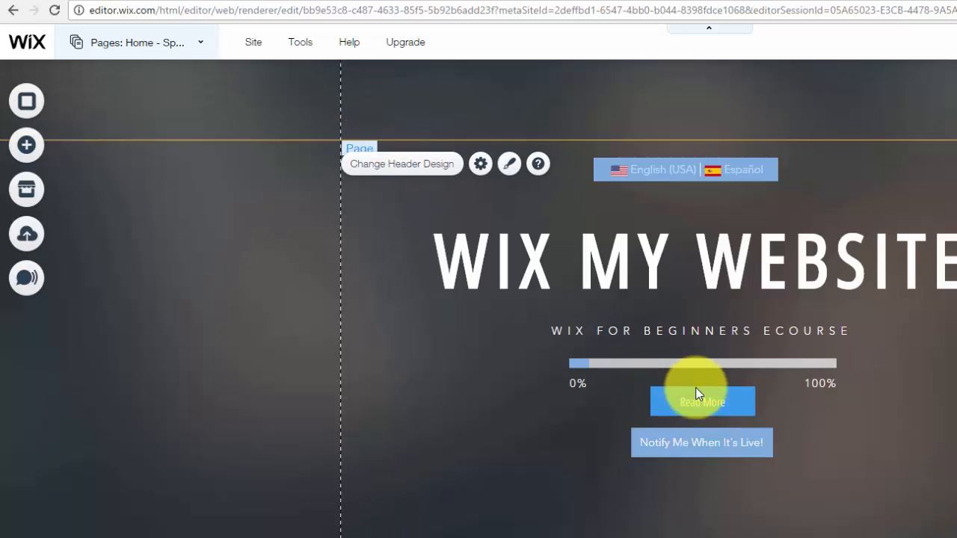
{"action": "left_click", "coordinate": [707, 404]}
{"action": "left_click_drag", "start_coordinate": [702, 402], "coordinate": [424, 104]}
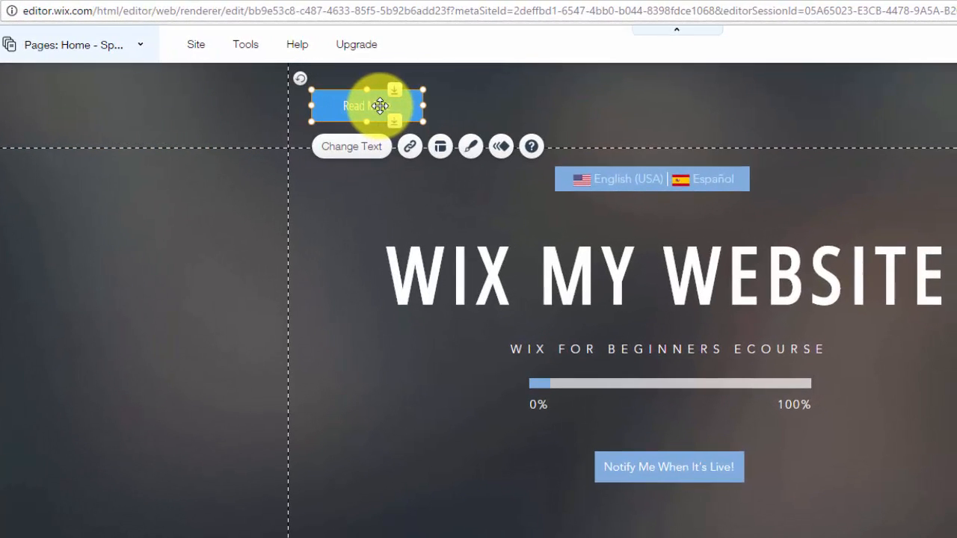
- Set the new header button's text to "ESPANOL" and link it to the Home - Spanish page
{"action": "double_click", "coordinate": [380, 106]}
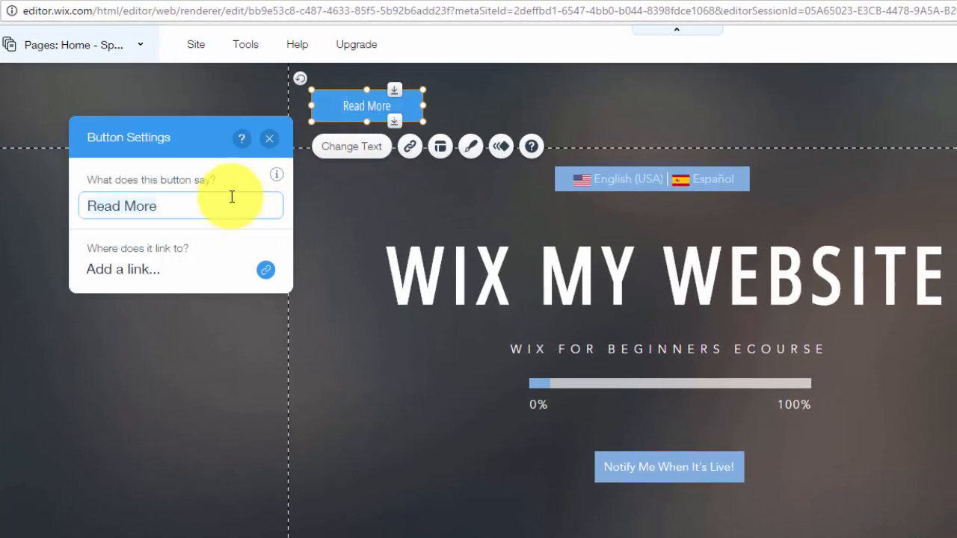
{"action": "key", "text": "BackSpace"}
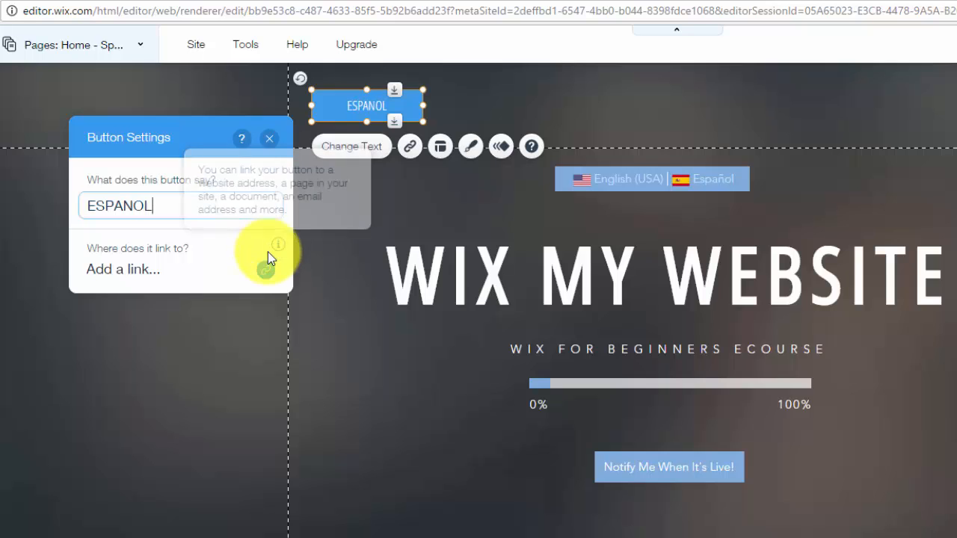
{"action": "left_click", "coordinate": [265, 271]}
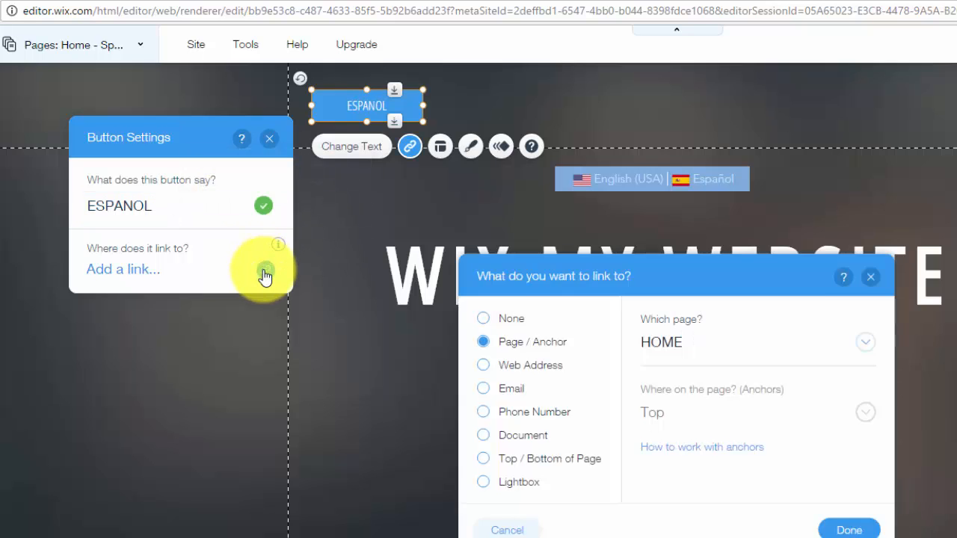
{"action": "left_click", "coordinate": [812, 340]}
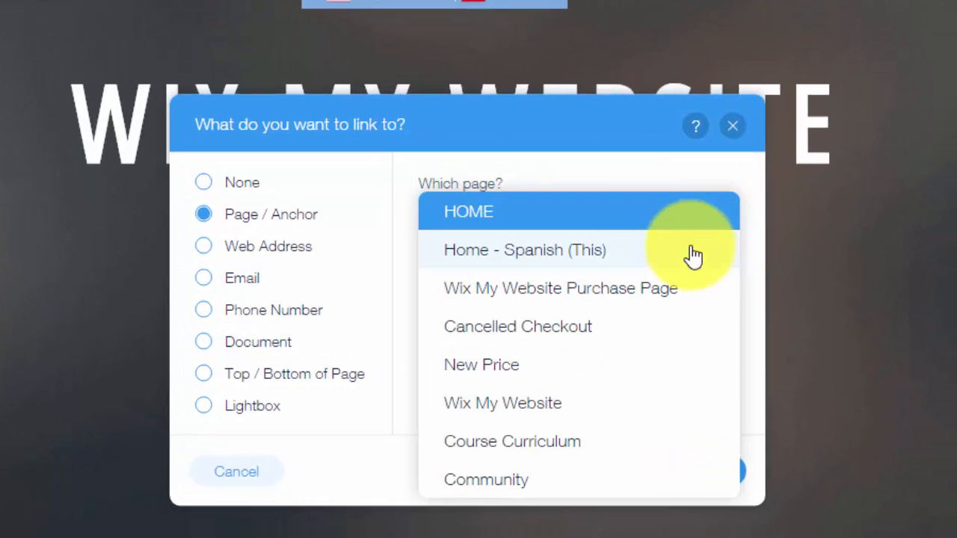
{"action": "left_click", "coordinate": [628, 258]}
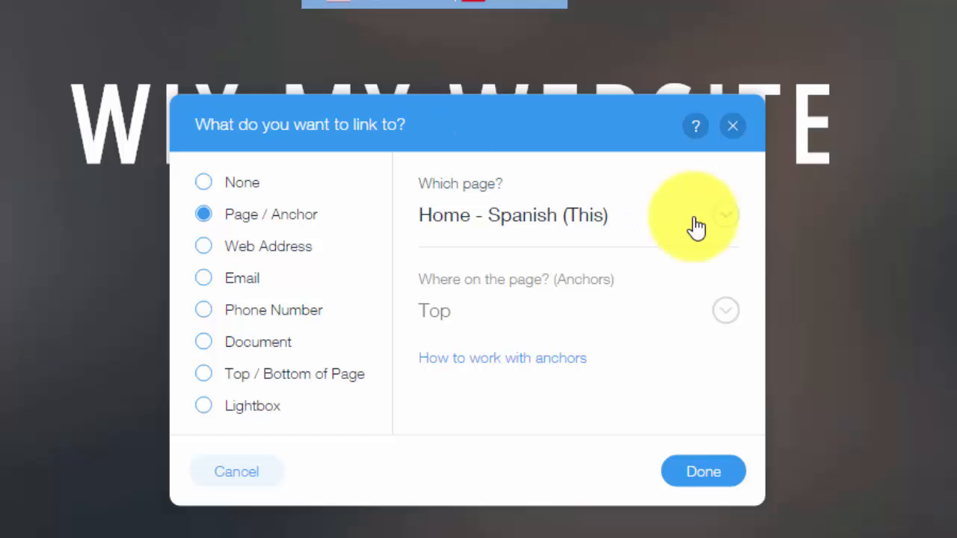
{"action": "left_click", "coordinate": [687, 465]}
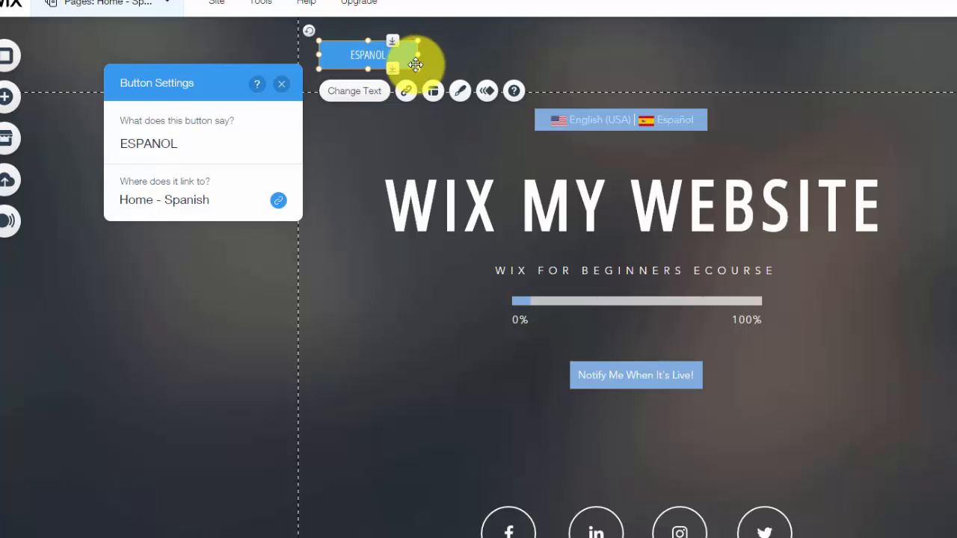
{"action": "left_click", "coordinate": [281, 83]}
- Duplicate the ESPANOL button and place the copy beside it in the header at X 202, Y 34
{"action": "left_click", "coordinate": [436, 46]}
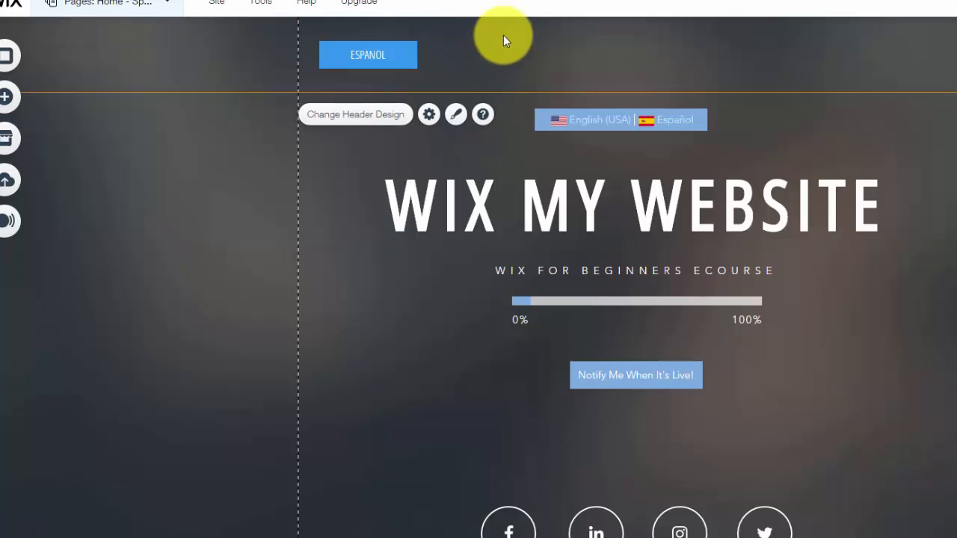
{"action": "left_click", "coordinate": [409, 50]}
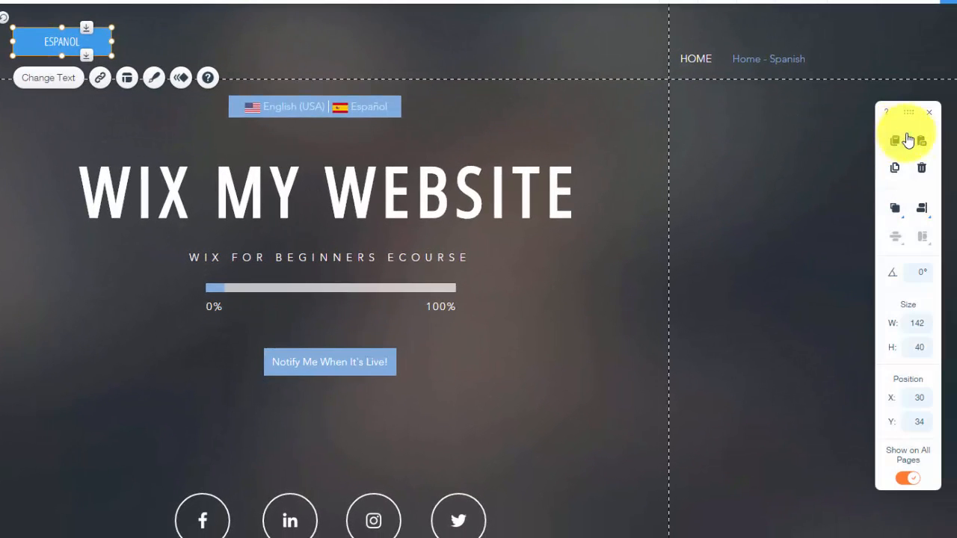
{"action": "left_click", "coordinate": [915, 144]}
{"action": "left_click_drag", "start_coordinate": [133, 51], "coordinate": [205, 25]}
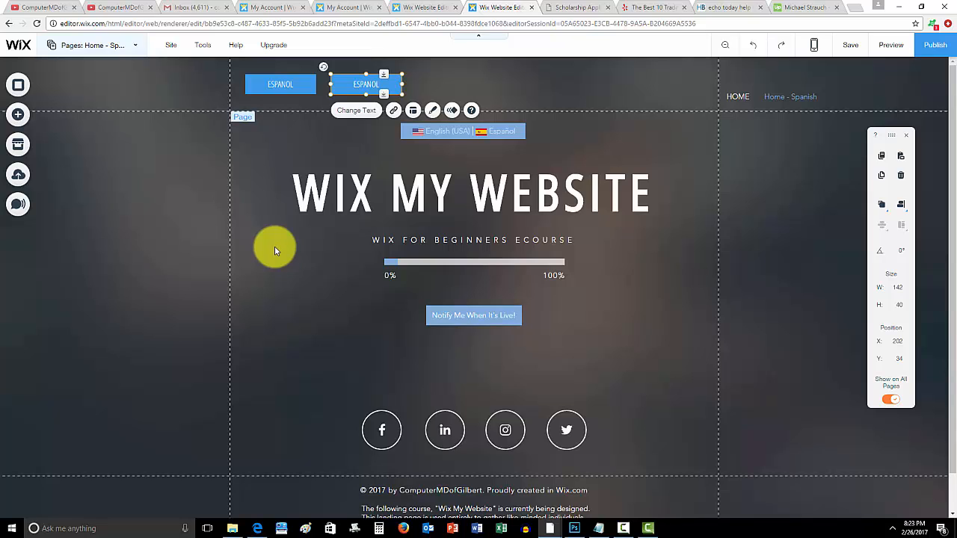
- Turn off Show on All Pages for the copied ESPANOL button in the header
{"action": "left_click", "coordinate": [274, 246]}
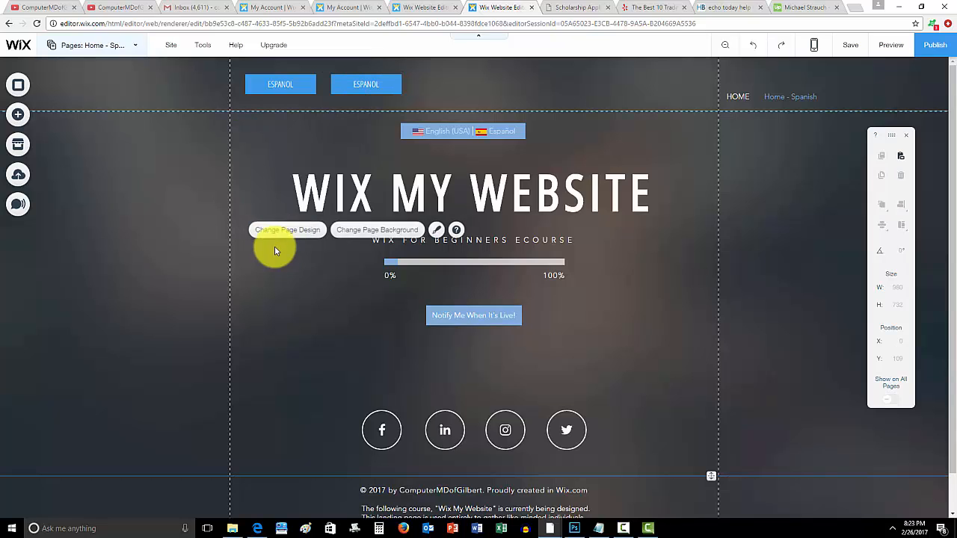
{"action": "left_click", "coordinate": [289, 85]}
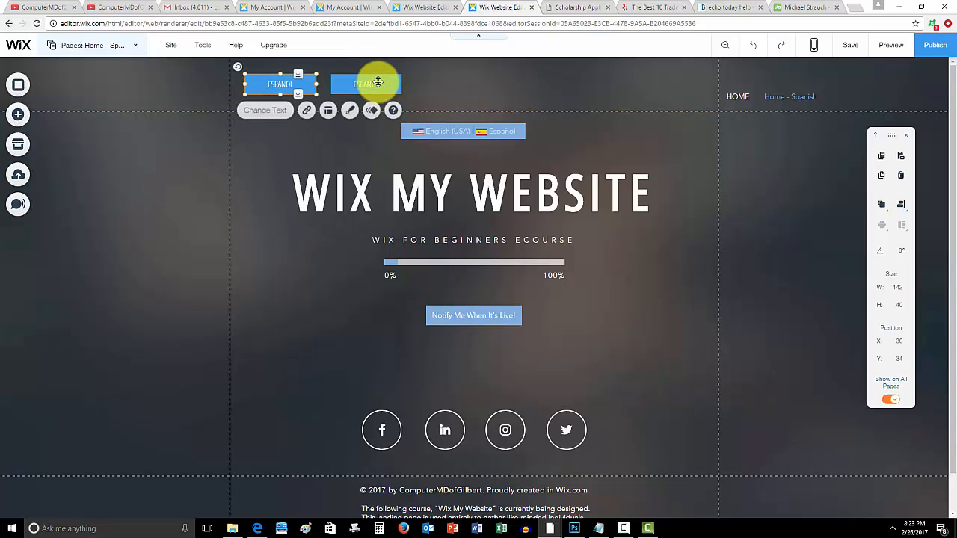
{"action": "left_click", "coordinate": [378, 86]}
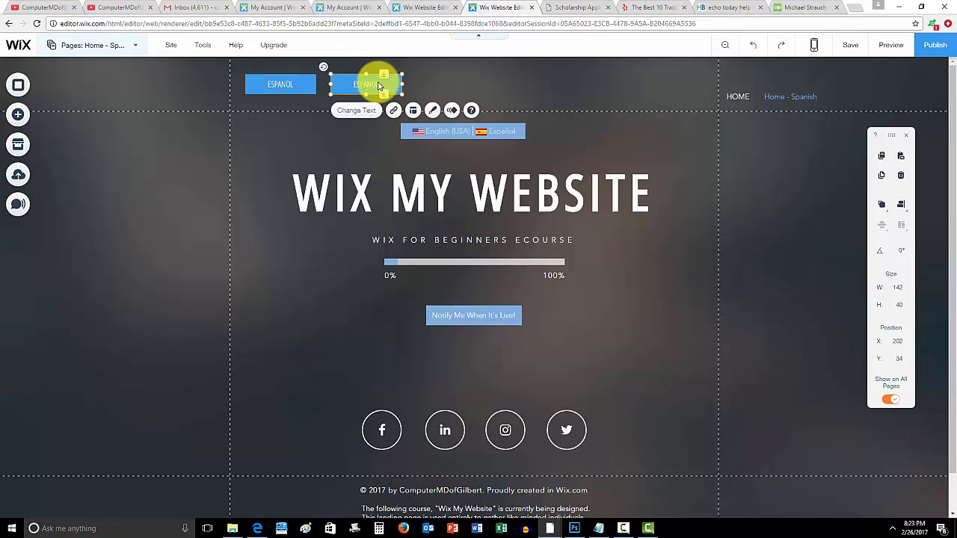
{"action": "right_click", "coordinate": [367, 82]}
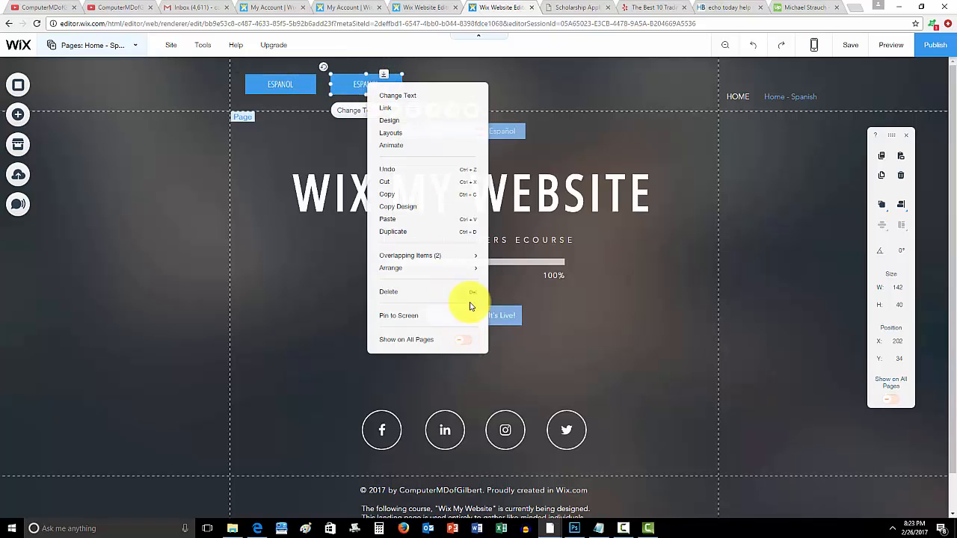
{"action": "left_click", "coordinate": [486, 97]}
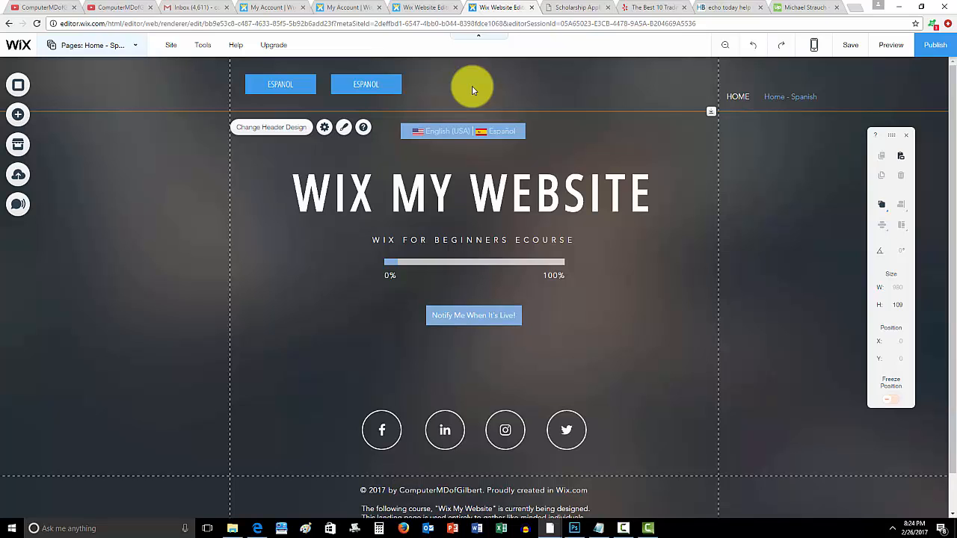
- Check the Show on All Pages setting of both ESPANOL header buttons and of the header navigation menu
{"action": "right_click", "coordinate": [301, 86]}
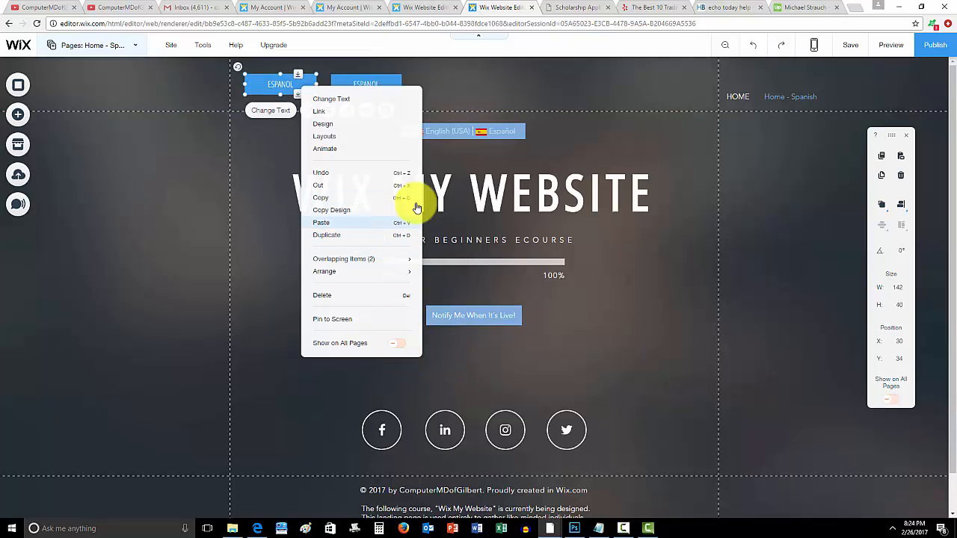
{"action": "left_click", "coordinate": [482, 108]}
{"action": "left_click", "coordinate": [313, 86]}
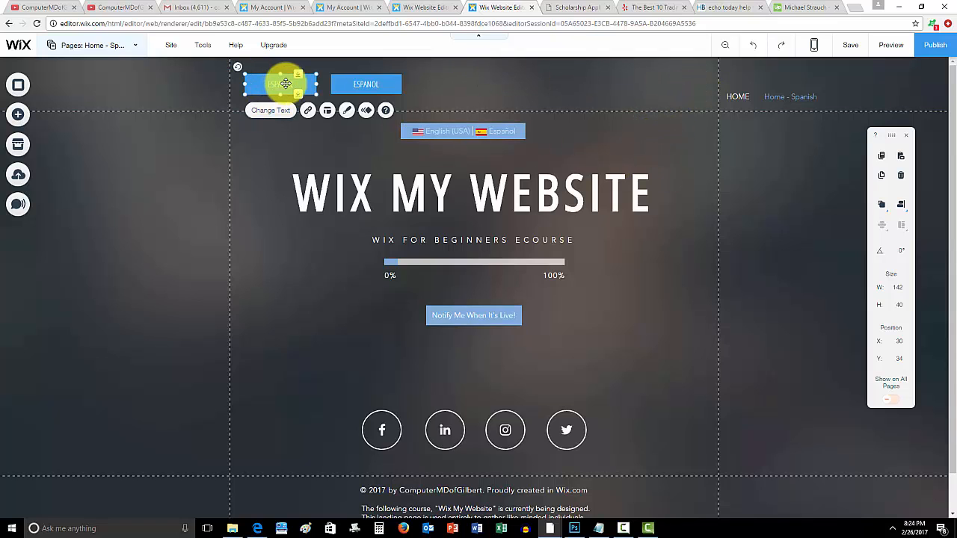
{"action": "left_click", "coordinate": [366, 86]}
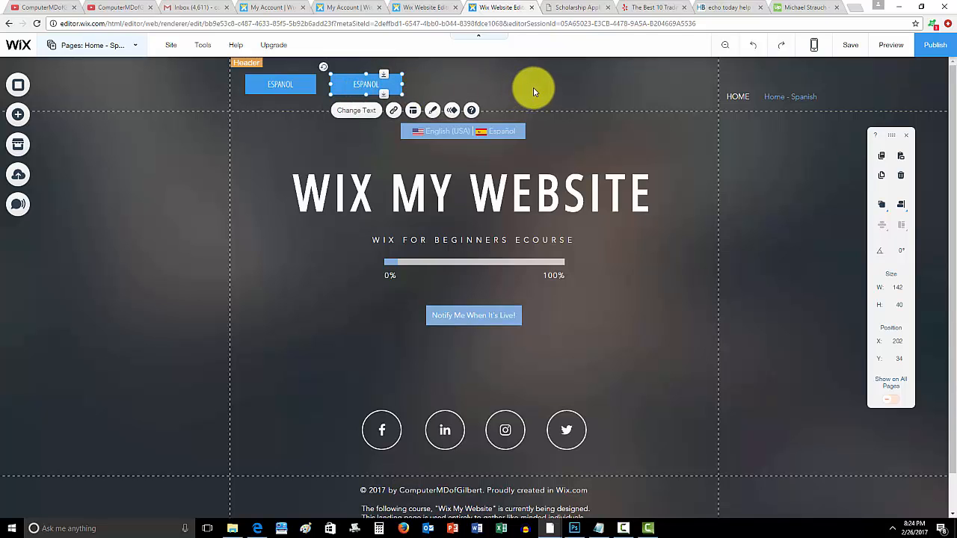
{"action": "left_click", "coordinate": [295, 86]}
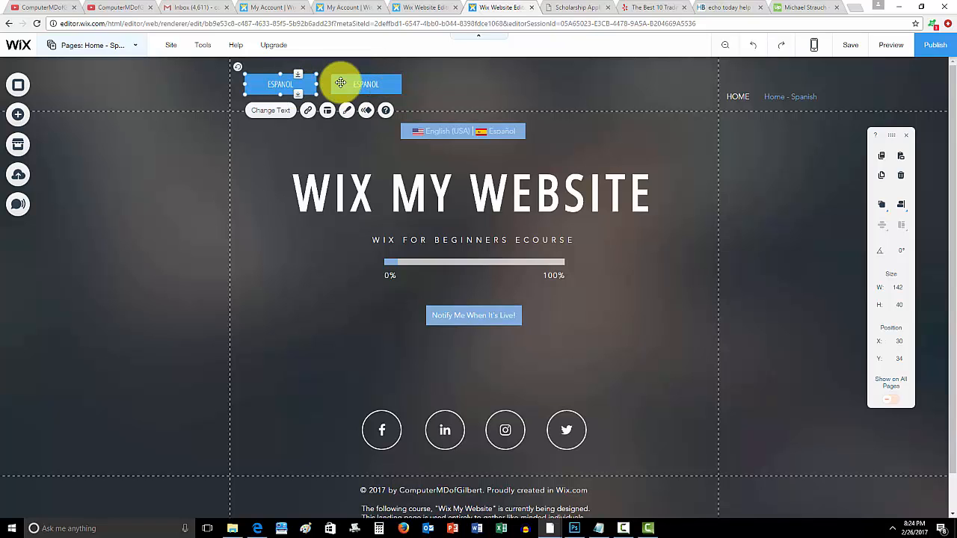
{"action": "right_click", "coordinate": [800, 101]}
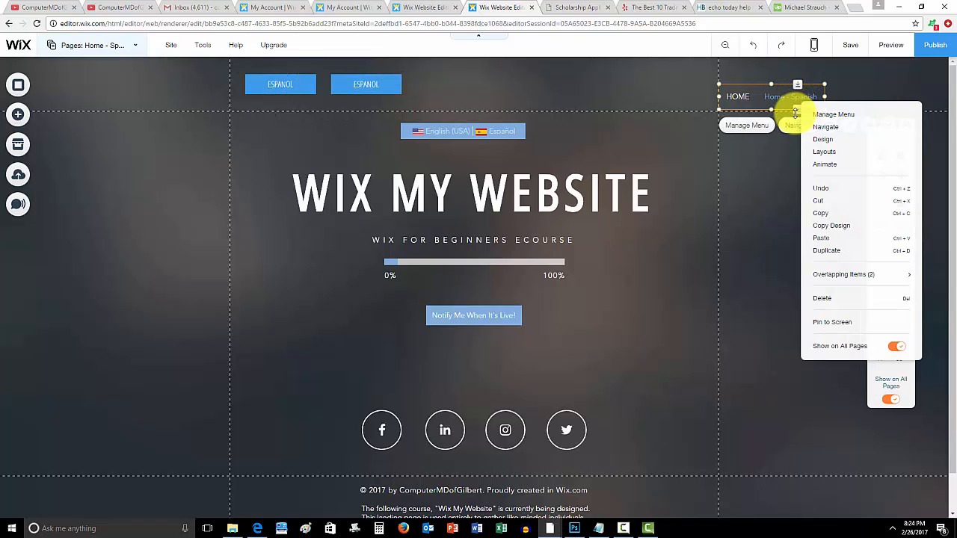
{"action": "left_click", "coordinate": [677, 160]}
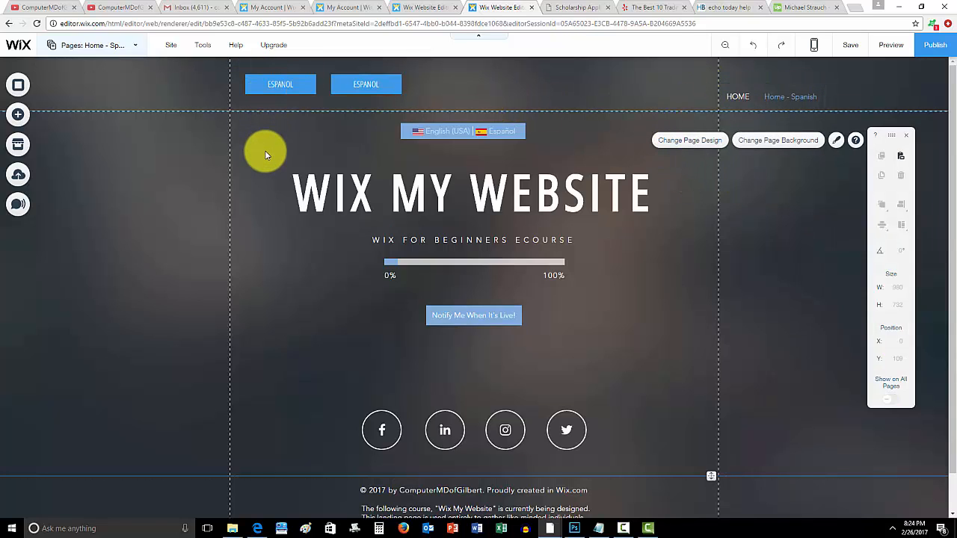
{"action": "left_click", "coordinate": [280, 82]}
{"action": "left_click", "coordinate": [380, 82]}
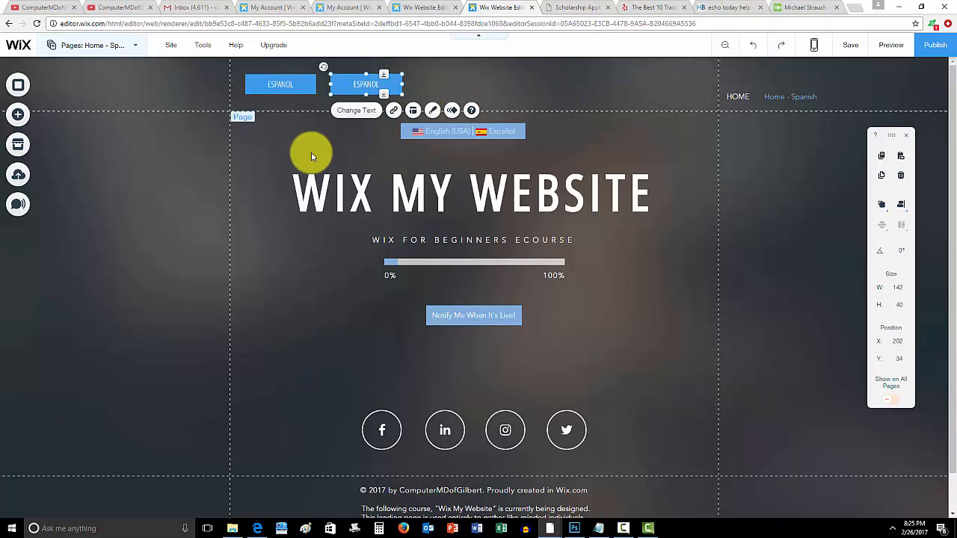
{"action": "left_click", "coordinate": [284, 139]}
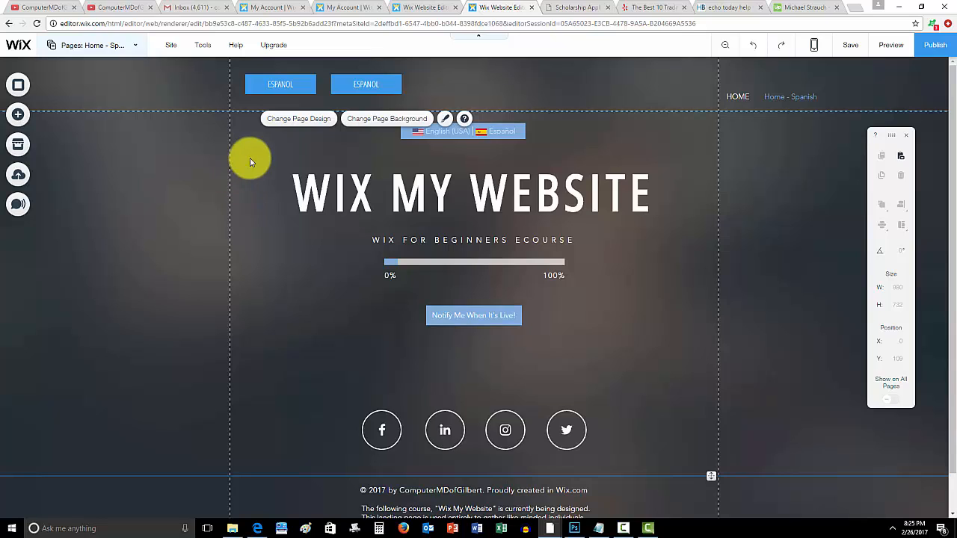
{"action": "left_click", "coordinate": [262, 83]}
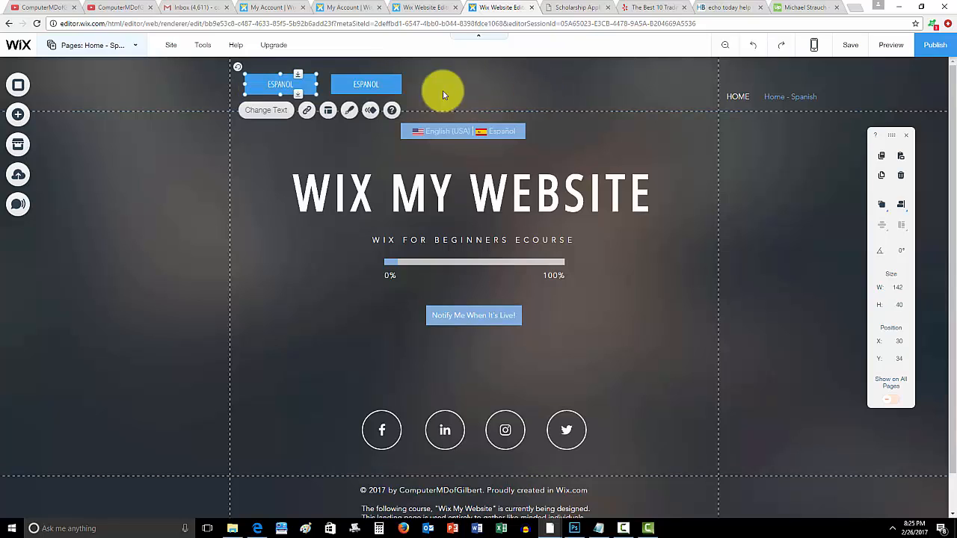
{"action": "left_click", "coordinate": [362, 90]}
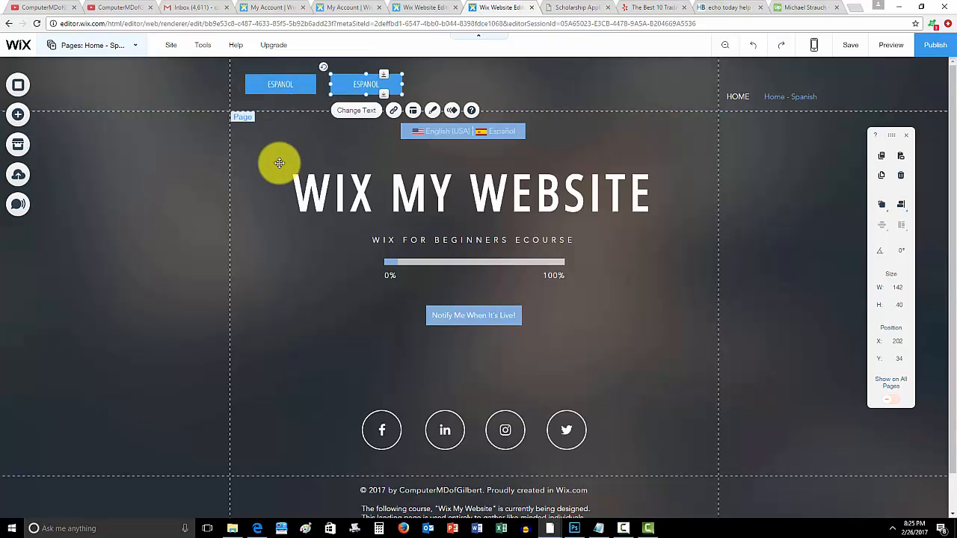
- Open the language menu's settings, mark the Create Menu stage as done and start the Redirect Pages stage
{"action": "double_click", "coordinate": [472, 132]}
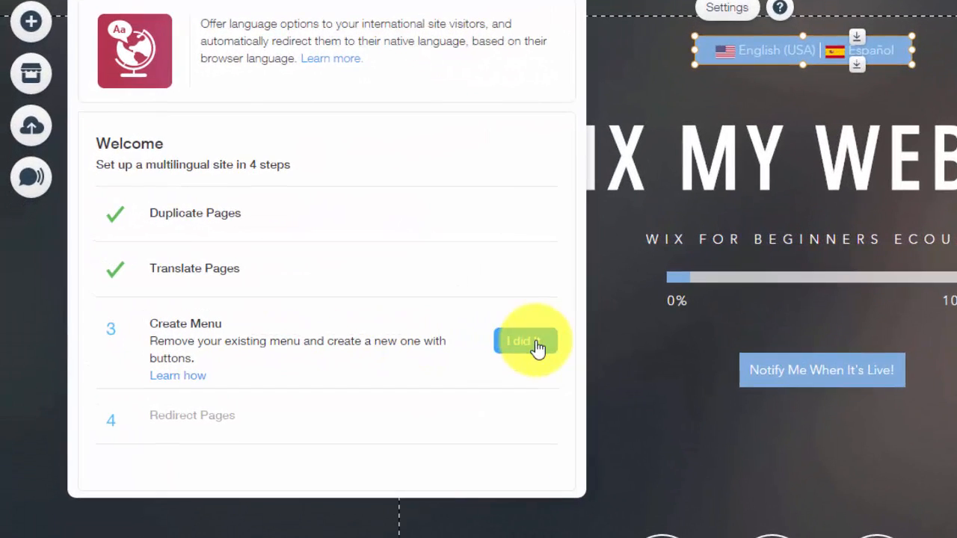
{"action": "left_click", "coordinate": [536, 346]}
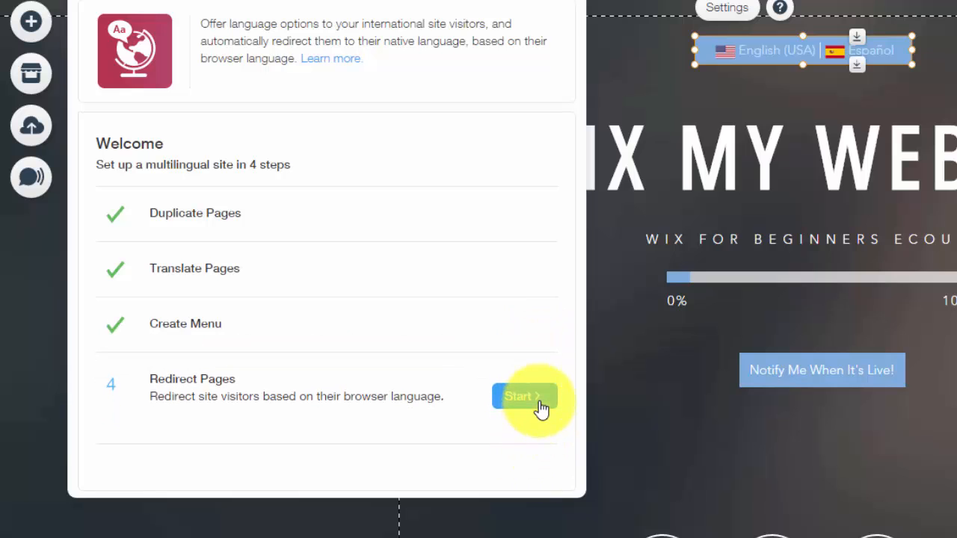
{"action": "left_click", "coordinate": [538, 402]}
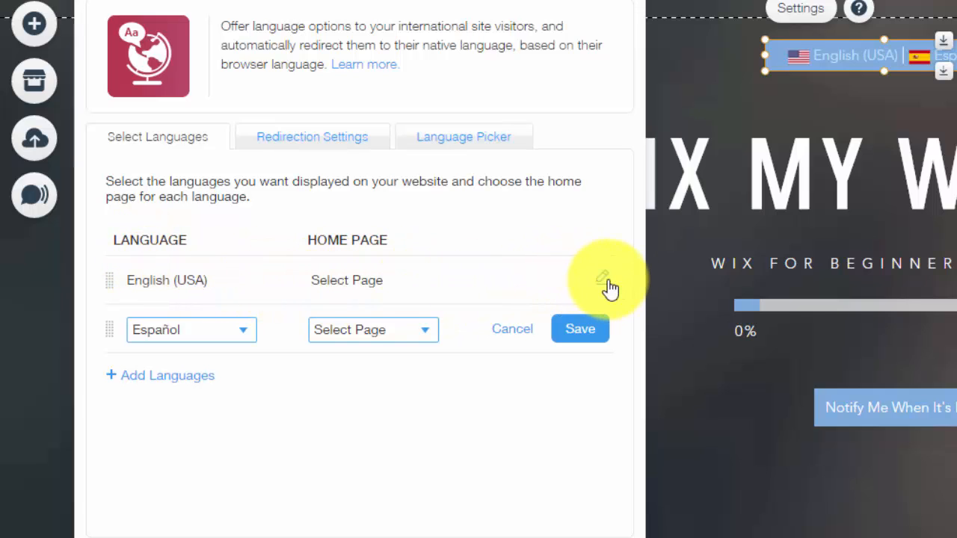
- Assign HOME as the home page for English (USA) in the language list and save the row
{"action": "left_click", "coordinate": [387, 335]}
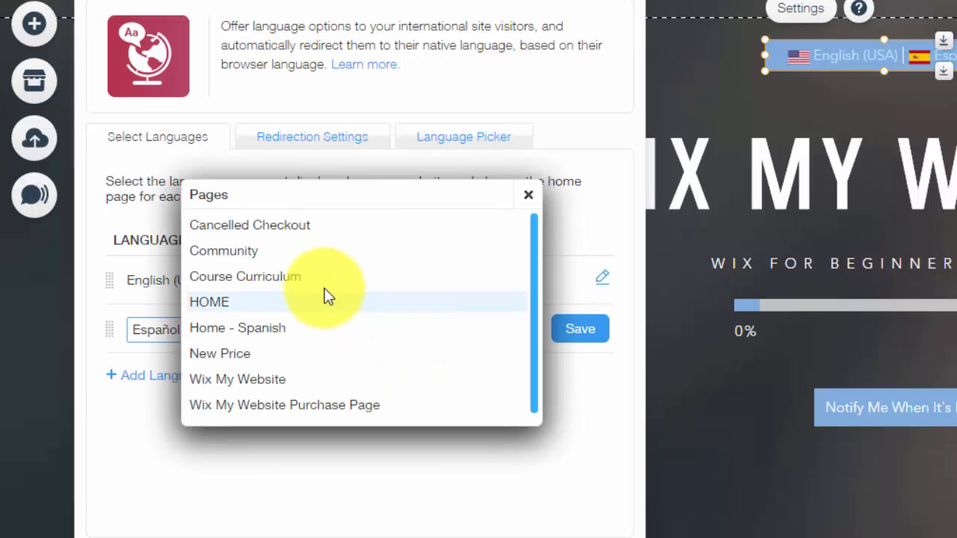
{"action": "left_click", "coordinate": [261, 338]}
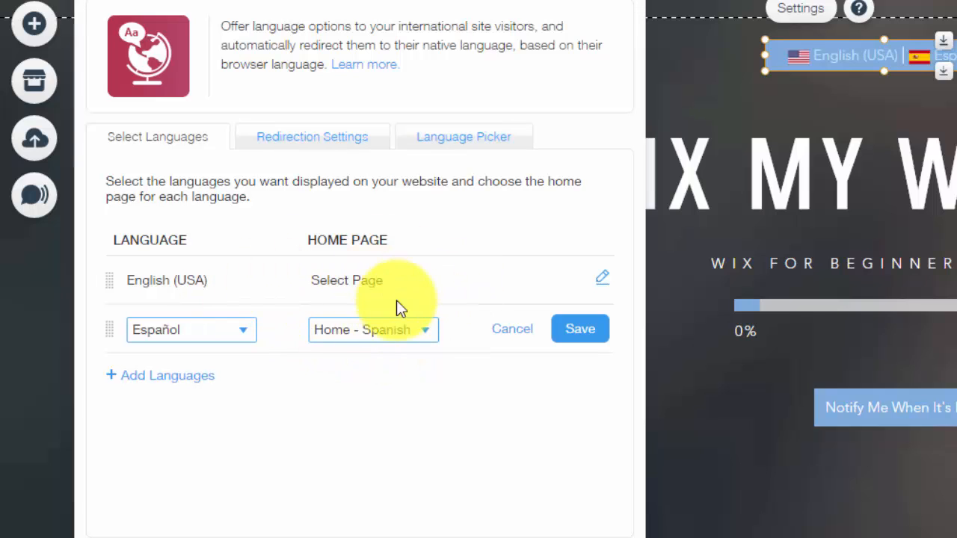
{"action": "left_click", "coordinate": [602, 278]}
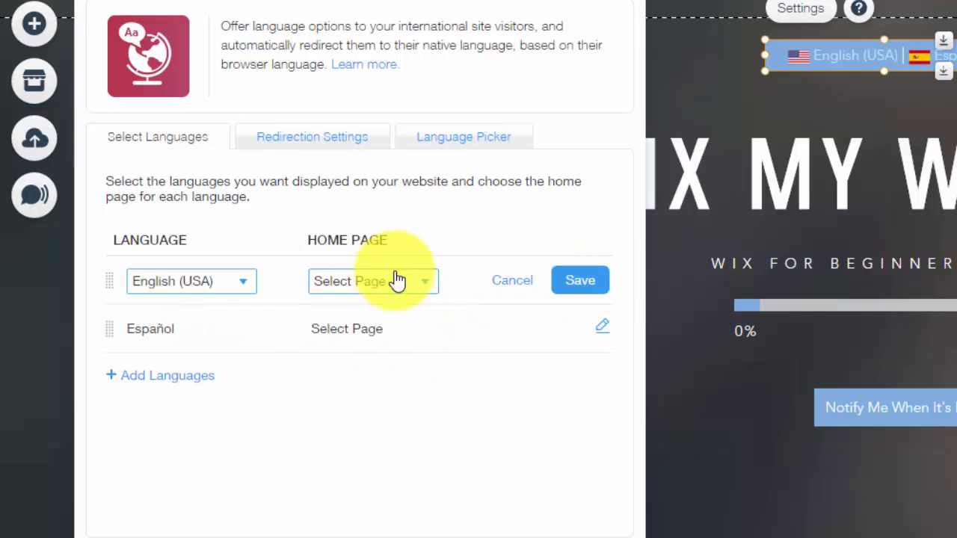
{"action": "left_click", "coordinate": [397, 280]}
{"action": "left_click", "coordinate": [252, 302]}
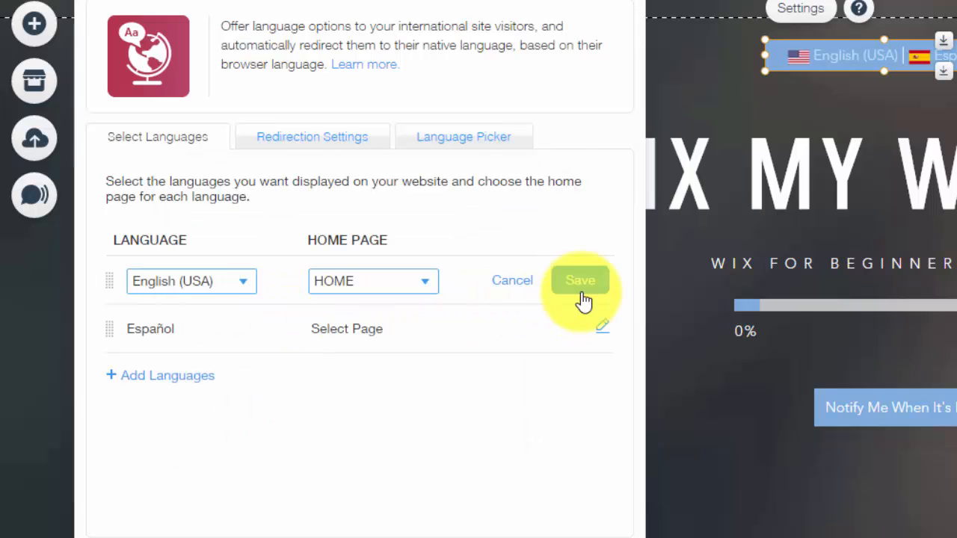
{"action": "left_click", "coordinate": [583, 294]}
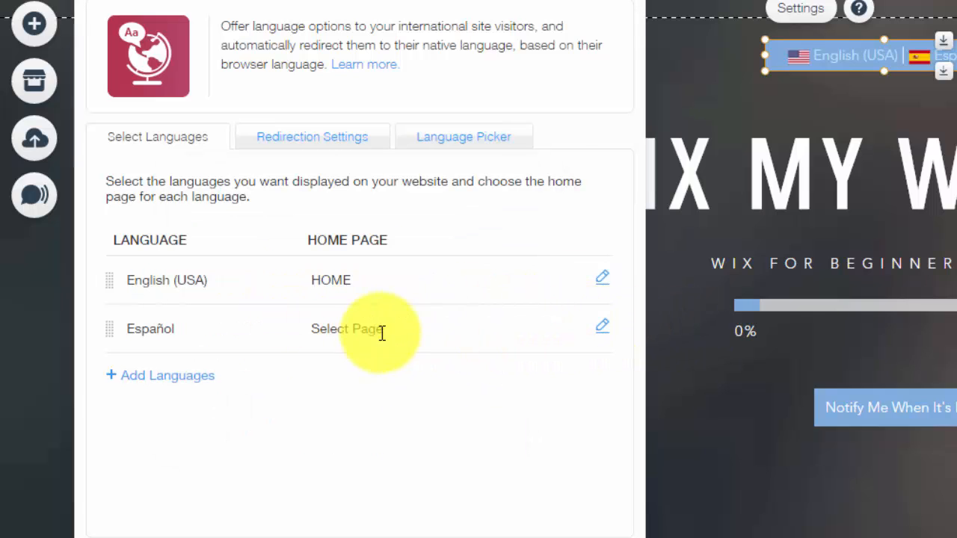
- Assign Home - Spanish as the home page for Español in the language list and save the row
{"action": "left_click", "coordinate": [602, 326]}
{"action": "left_click", "coordinate": [434, 333]}
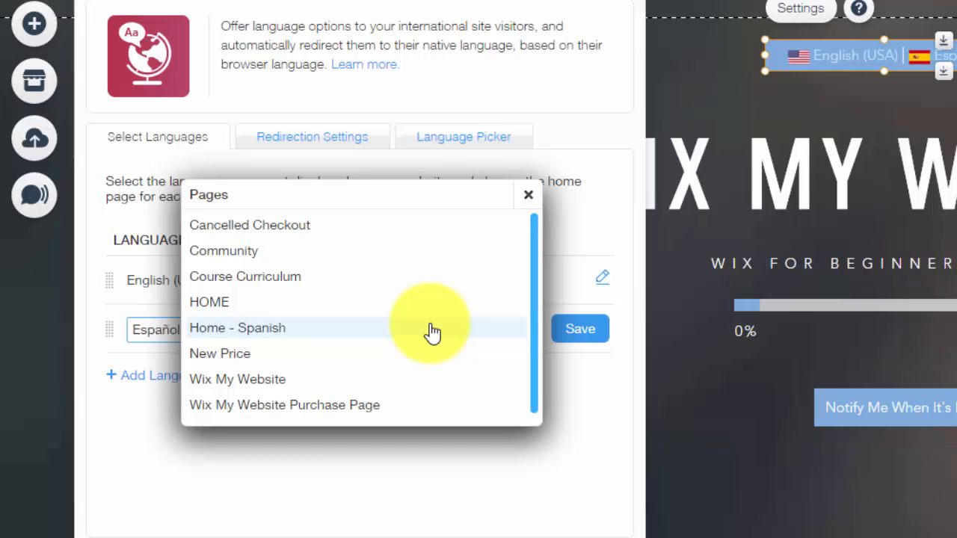
{"action": "left_click", "coordinate": [297, 328]}
{"action": "left_click", "coordinate": [572, 338]}
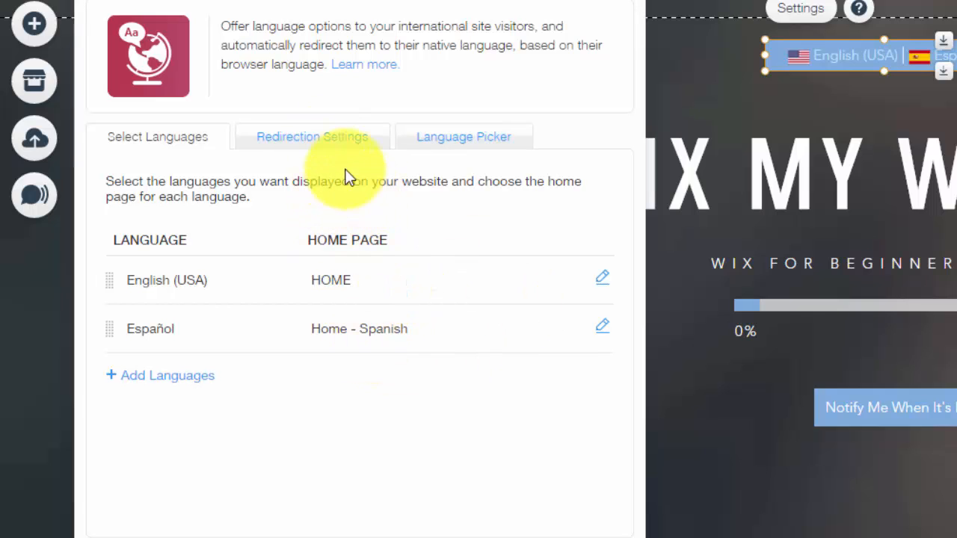
- Review the default language, the language redirect options and the language picker's style settings, and close the language menu settings
{"action": "left_click", "coordinate": [332, 147]}
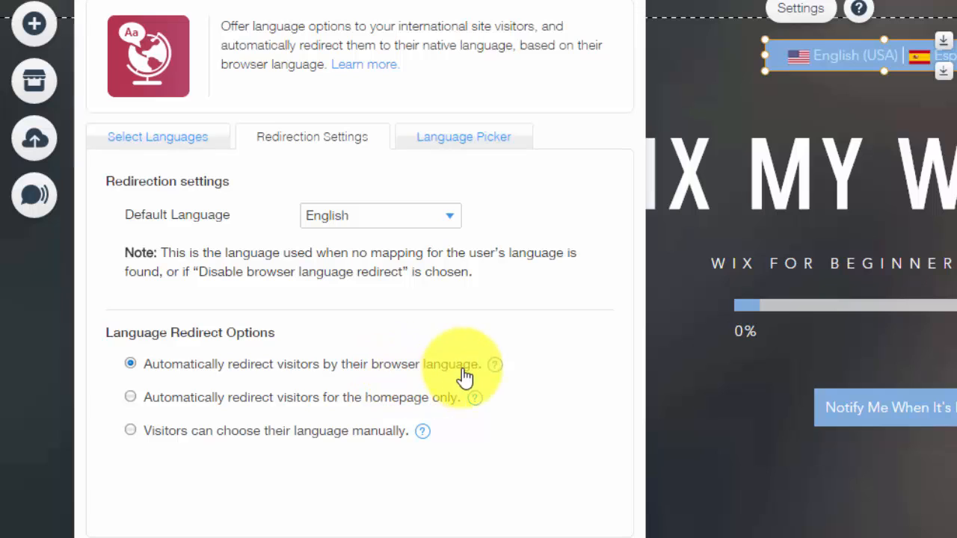
{"action": "mouse_move", "coordinate": [496, 366]}
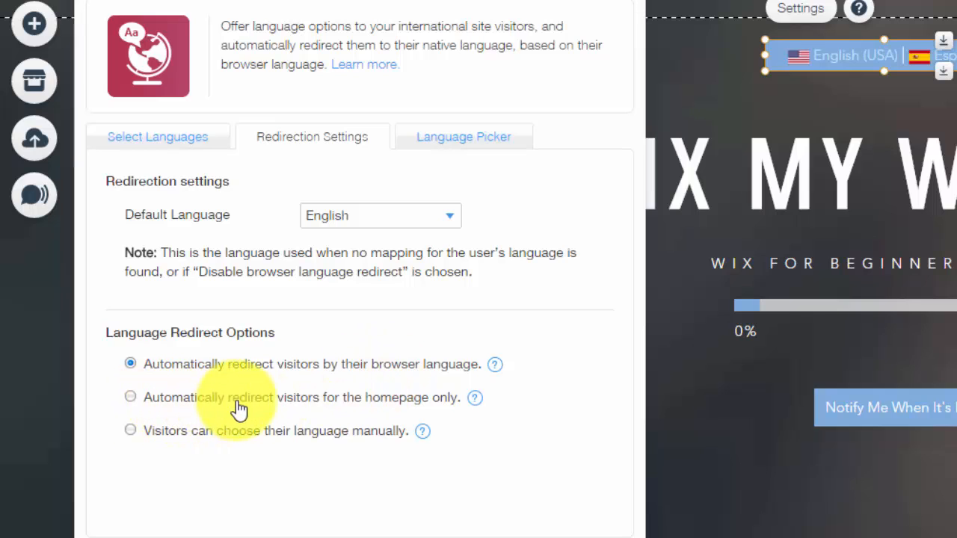
{"action": "mouse_move", "coordinate": [467, 404]}
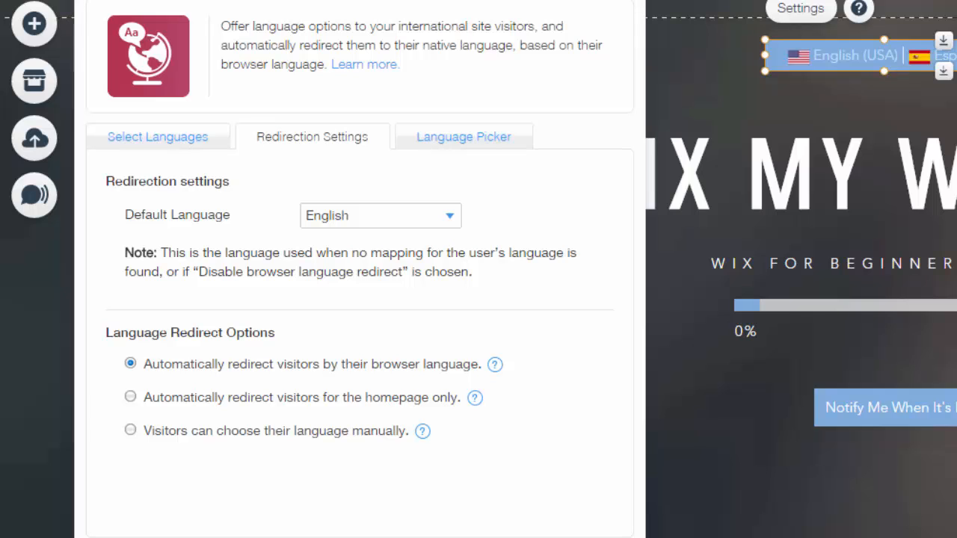
{"action": "left_click", "coordinate": [474, 139]}
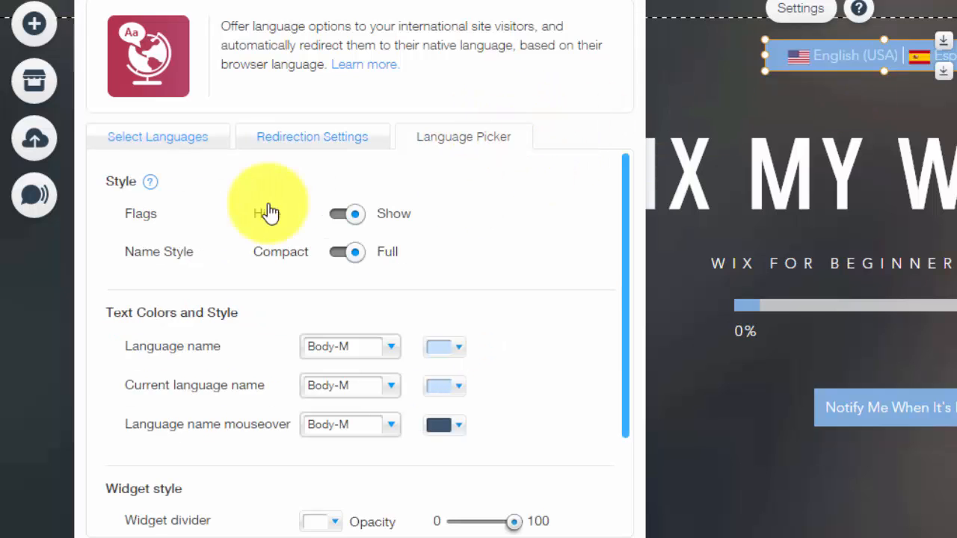
{"action": "scroll", "coordinate": [453, 287], "scroll_direction": "down", "scroll_amount": 1}
{"action": "scroll", "coordinate": [448, 329], "scroll_direction": "up", "scroll_amount": 1}
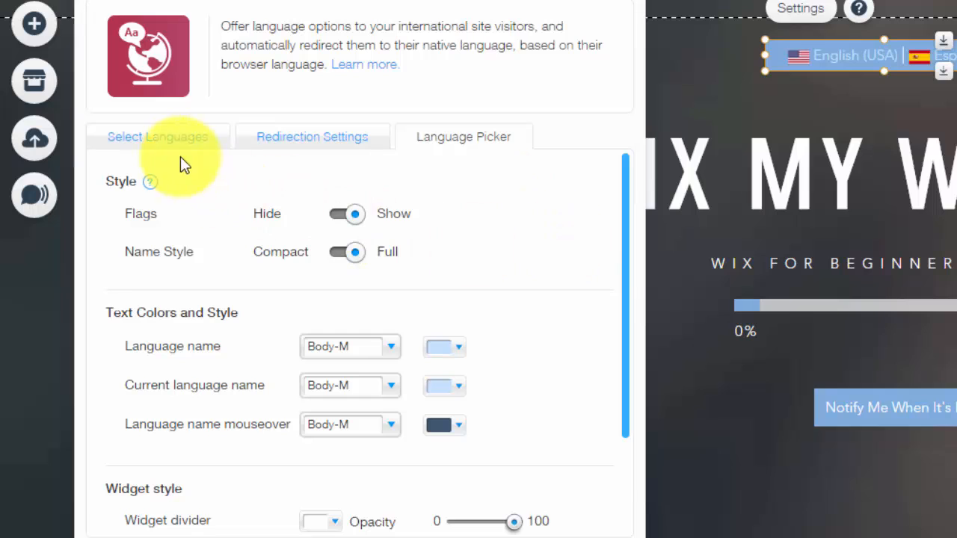
{"action": "left_click", "coordinate": [624, 1]}
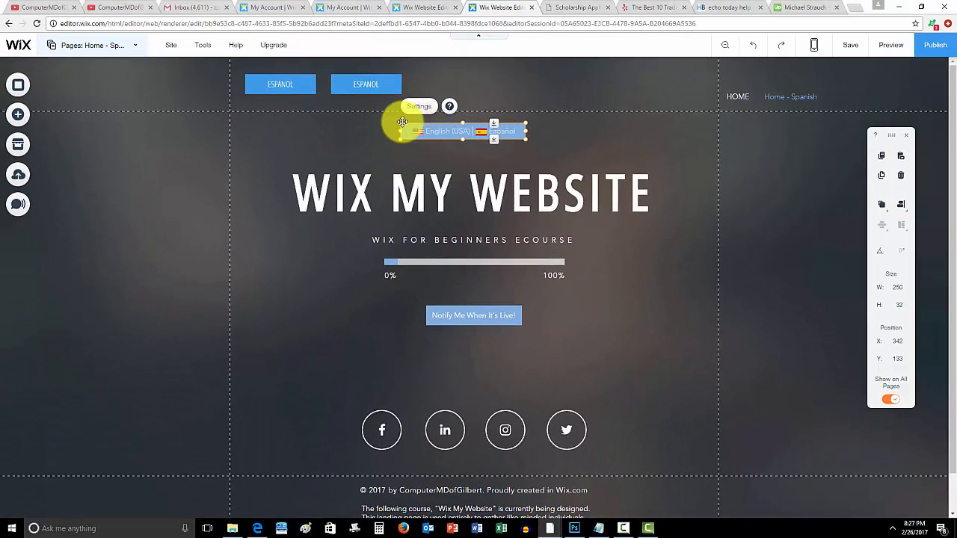
- Delete both ESPANOL buttons from the header and the Wix language menu below it
{"action": "left_click", "coordinate": [353, 89]}
{"action": "key", "text": "Delete"}
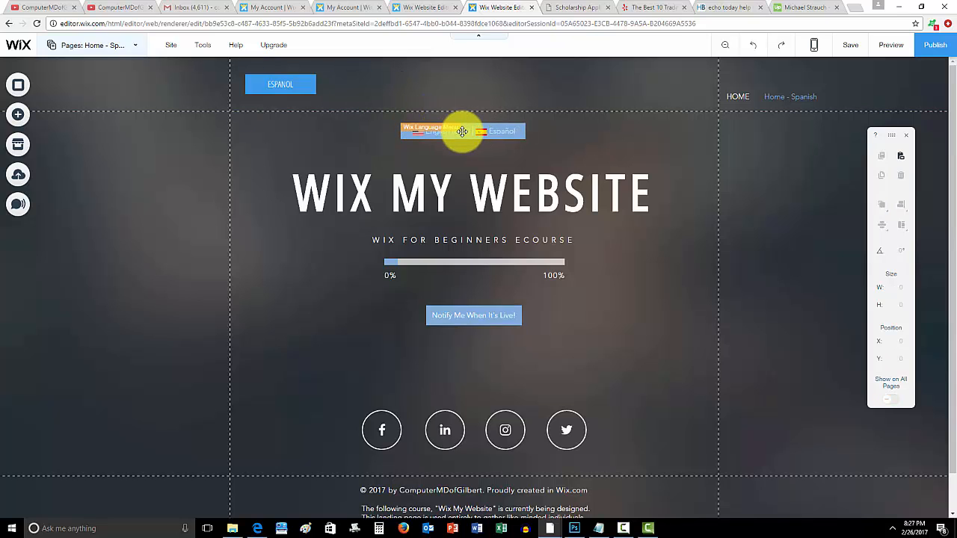
{"action": "left_click", "coordinate": [460, 131]}
{"action": "key", "text": "Delete"}
{"action": "left_click", "coordinate": [305, 85]}
{"action": "key", "text": "Delete"}
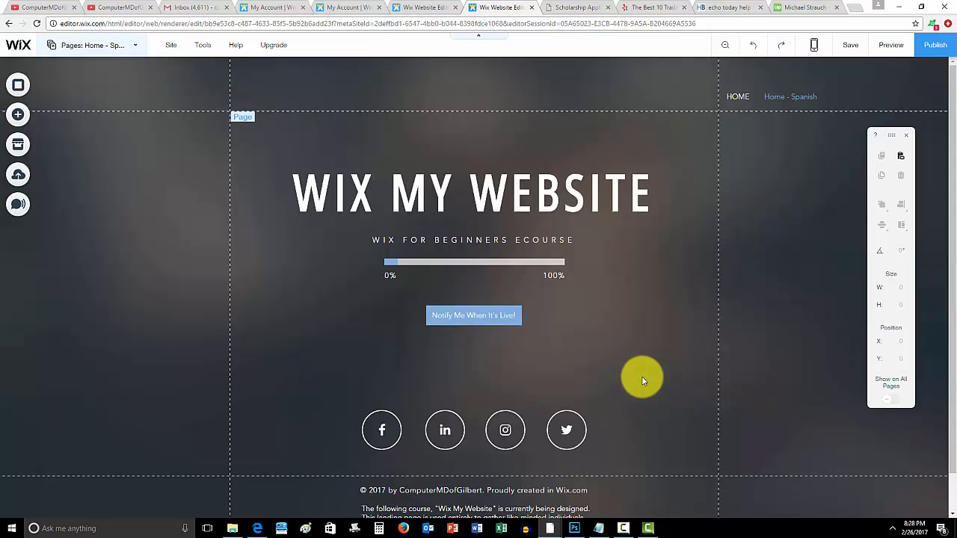
{"action": "left_click", "coordinate": [623, 529]}
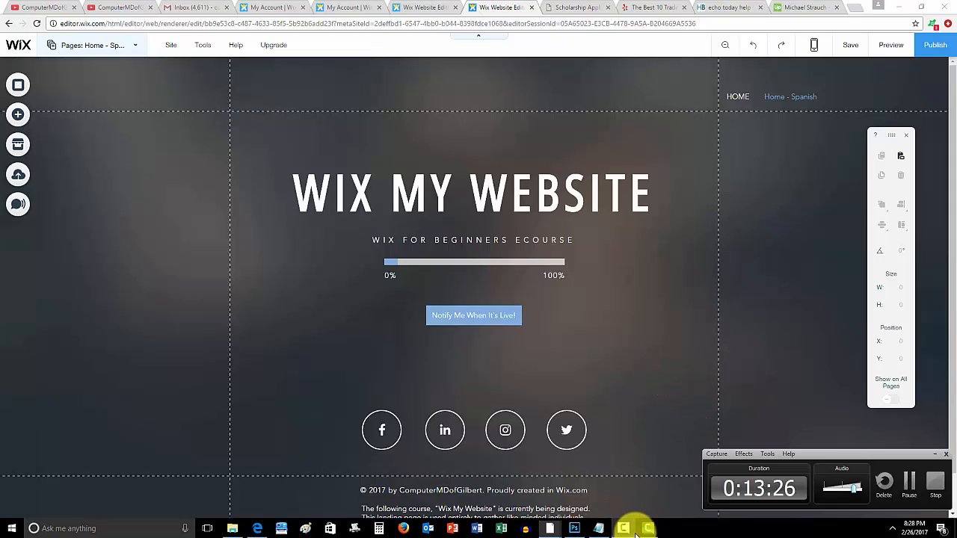